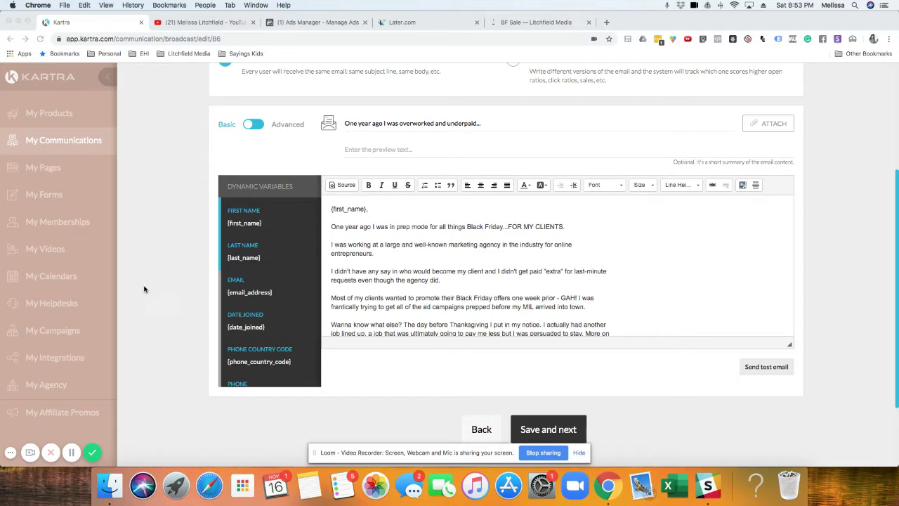
Review the email body, glance at the font list, and place the cursor below {first_name}.
{"action": "scroll", "coordinate": [161, 287], "scroll_direction": "up", "scroll_amount": 5}
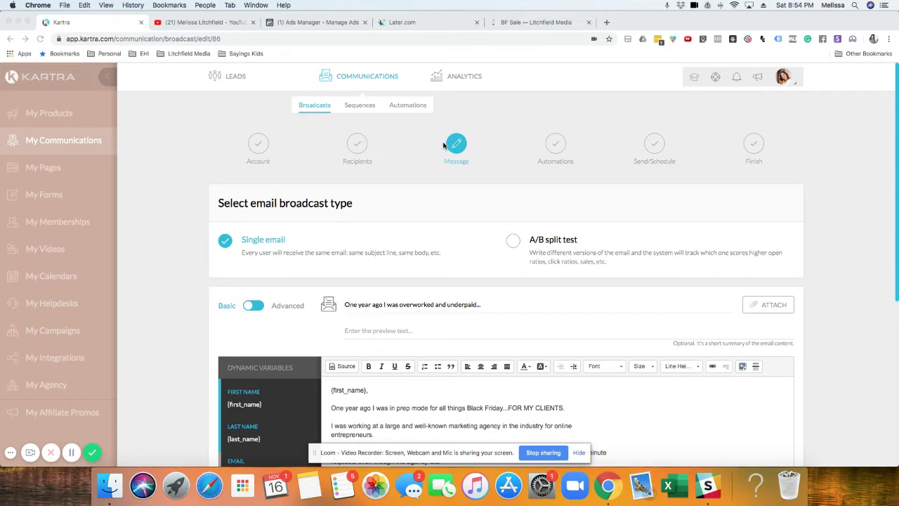
{"action": "scroll", "coordinate": [147, 262], "scroll_direction": "down", "scroll_amount": 2}
{"action": "scroll", "coordinate": [147, 262], "scroll_direction": "down", "scroll_amount": 1}
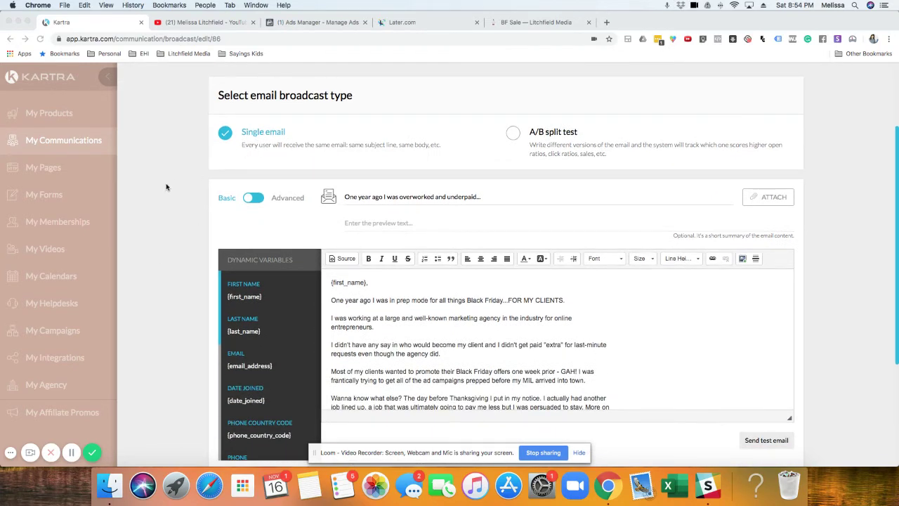
{"action": "scroll", "coordinate": [167, 186], "scroll_direction": "down", "scroll_amount": 1}
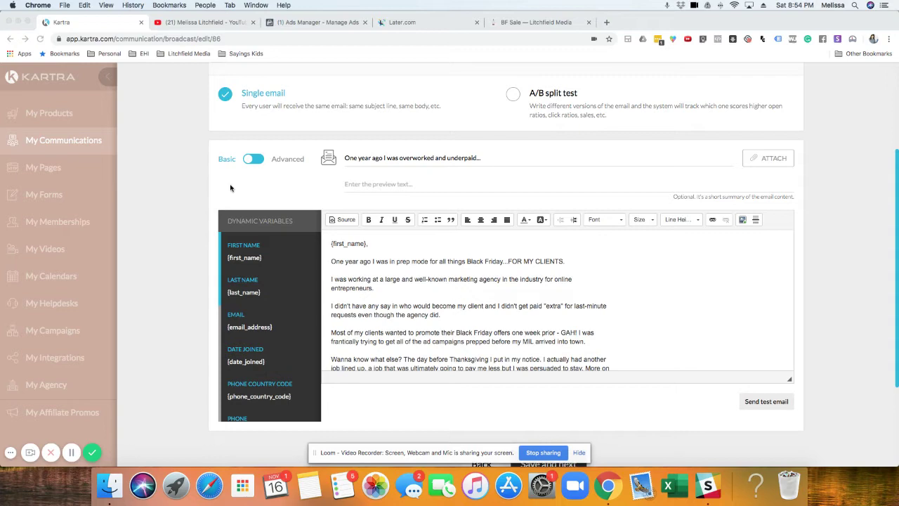
{"action": "scroll", "coordinate": [398, 249], "scroll_direction": "down", "scroll_amount": 4}
{"action": "scroll", "coordinate": [398, 249], "scroll_direction": "down", "scroll_amount": 6}
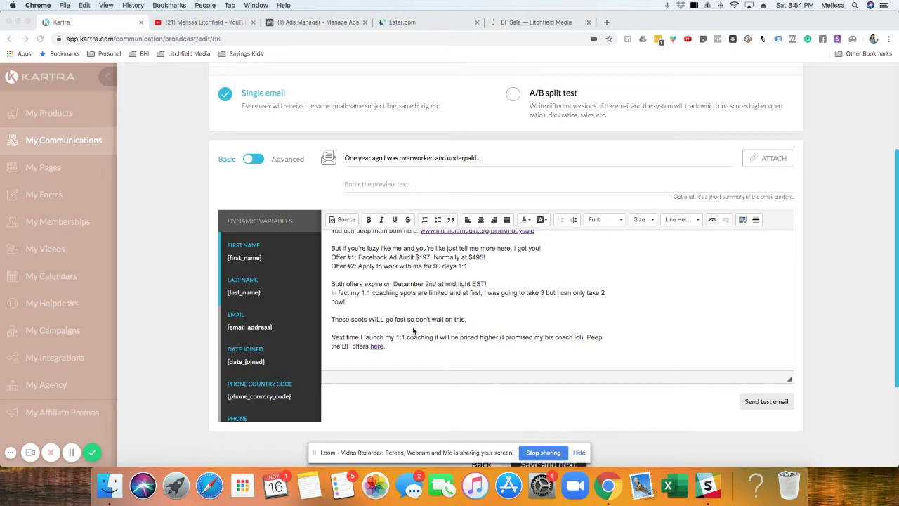
{"action": "scroll", "coordinate": [413, 329], "scroll_direction": "up", "scroll_amount": 10}
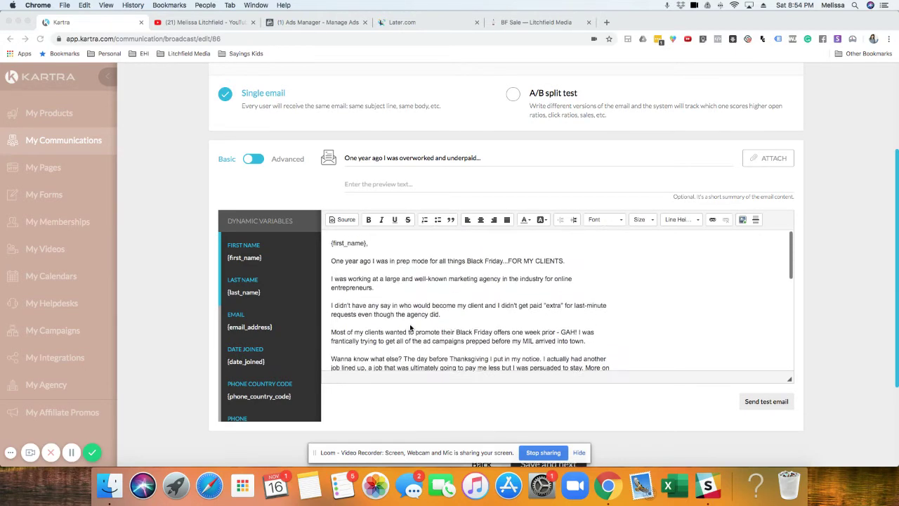
{"action": "left_click", "coordinate": [618, 221]}
{"action": "left_click", "coordinate": [542, 244]}
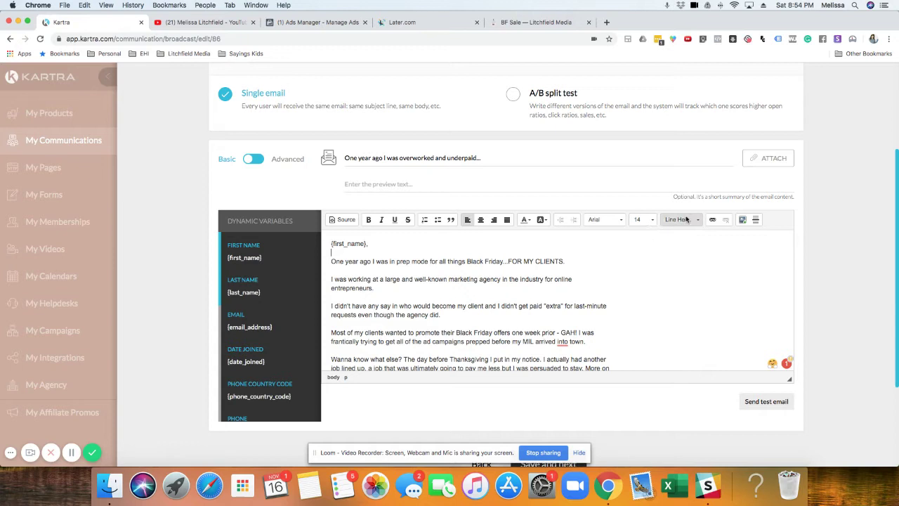
{"action": "scroll", "coordinate": [715, 220], "scroll_direction": "up", "scroll_amount": 1}
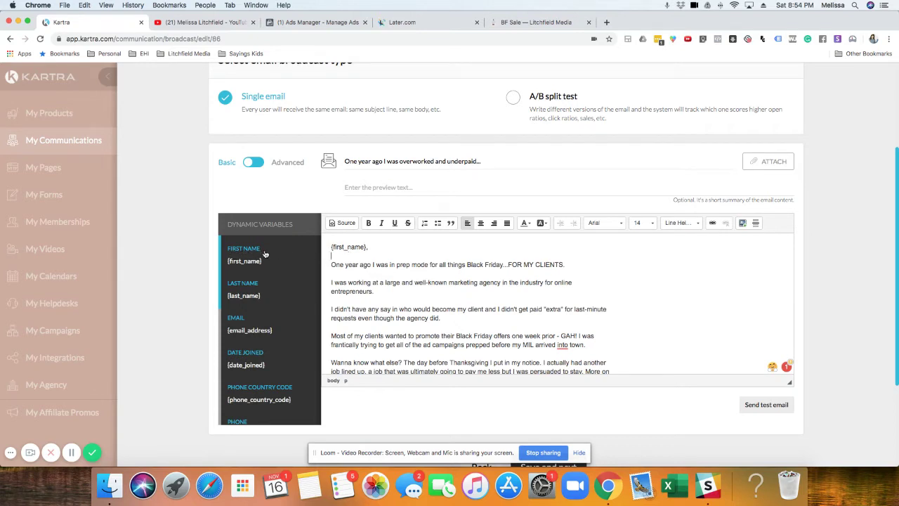
{"action": "scroll", "coordinate": [266, 255], "scroll_direction": "down", "scroll_amount": 4}
{"action": "scroll", "coordinate": [266, 255], "scroll_direction": "down", "scroll_amount": 4}
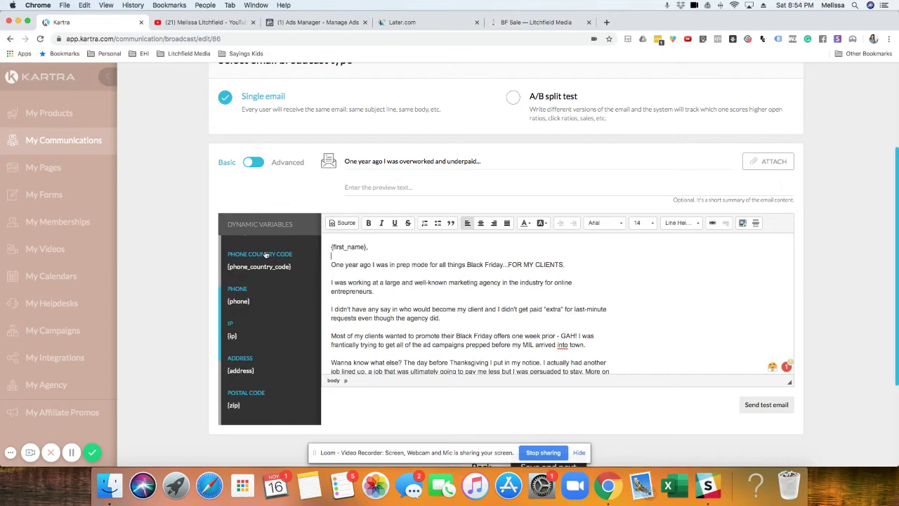
{"action": "left_click", "coordinate": [331, 251]}
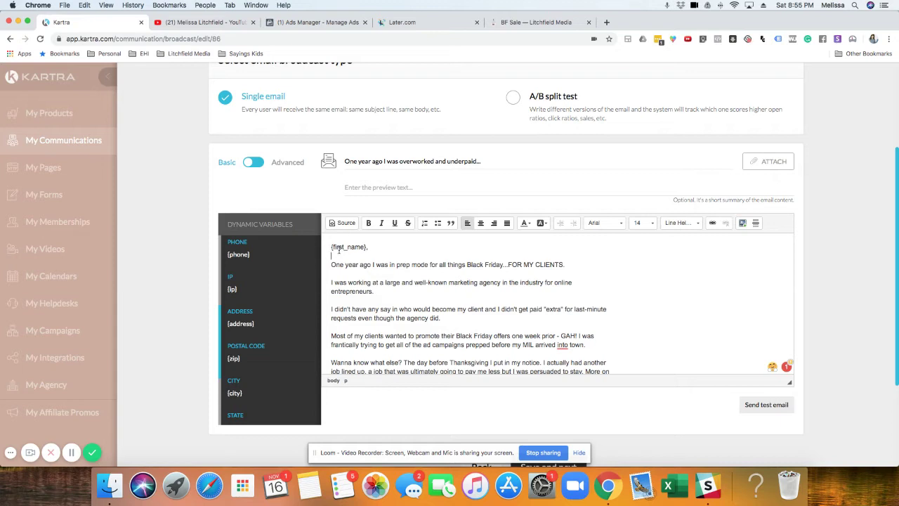
Select the whole email body and switch the editor from Basic to Advanced.
{"action": "scroll", "coordinate": [252, 283], "scroll_direction": "down", "scroll_amount": 4}
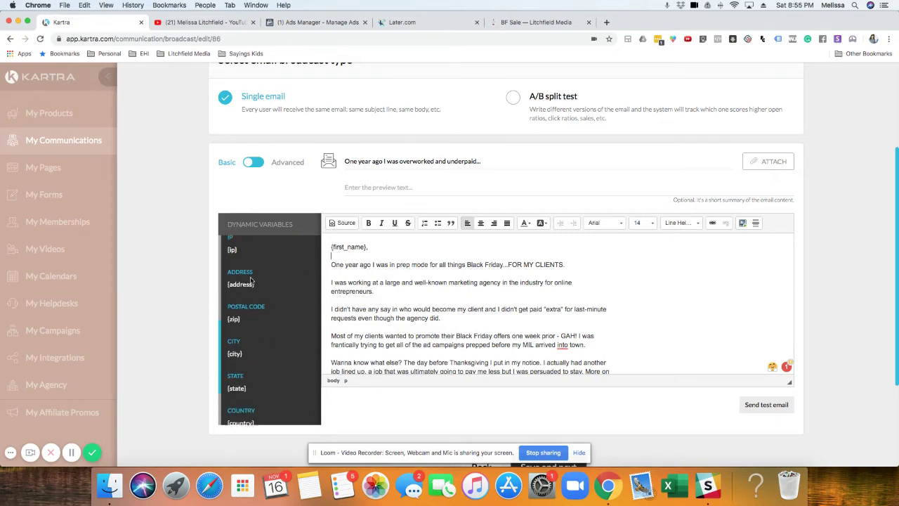
{"action": "scroll", "coordinate": [245, 327], "scroll_direction": "down", "scroll_amount": 2}
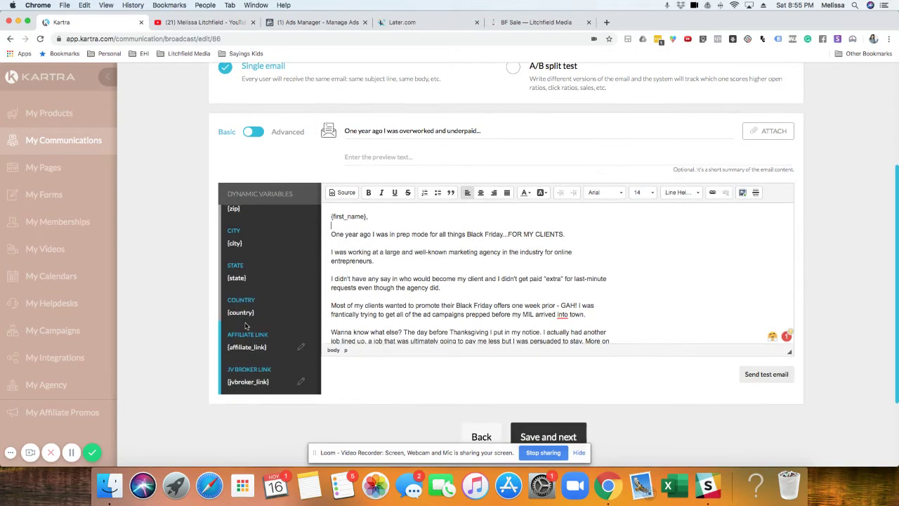
{"action": "scroll", "coordinate": [246, 325], "scroll_direction": "up", "scroll_amount": 6}
{"action": "scroll", "coordinate": [245, 325], "scroll_direction": "up", "scroll_amount": 5}
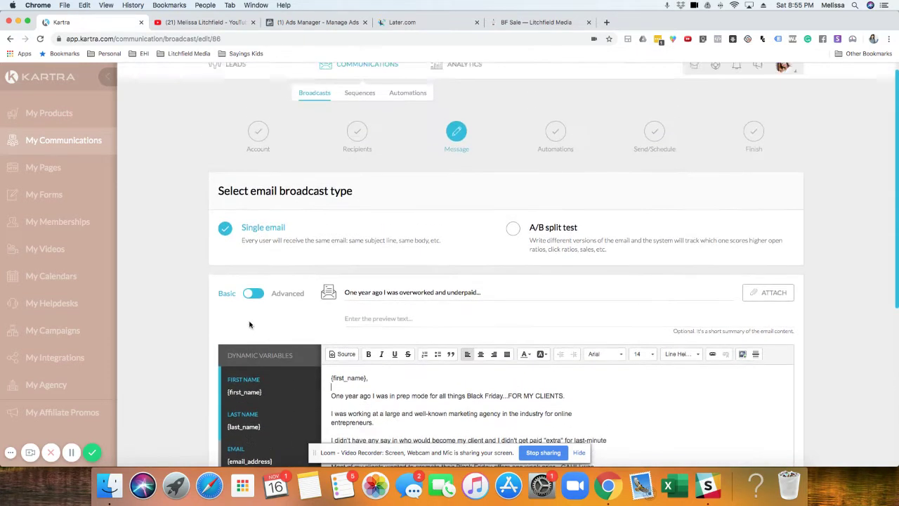
{"action": "scroll", "coordinate": [250, 323], "scroll_direction": "down", "scroll_amount": 3}
{"action": "scroll", "coordinate": [250, 322], "scroll_direction": "down", "scroll_amount": 1}
{"action": "scroll", "coordinate": [393, 330], "scroll_direction": "down", "scroll_amount": 3}
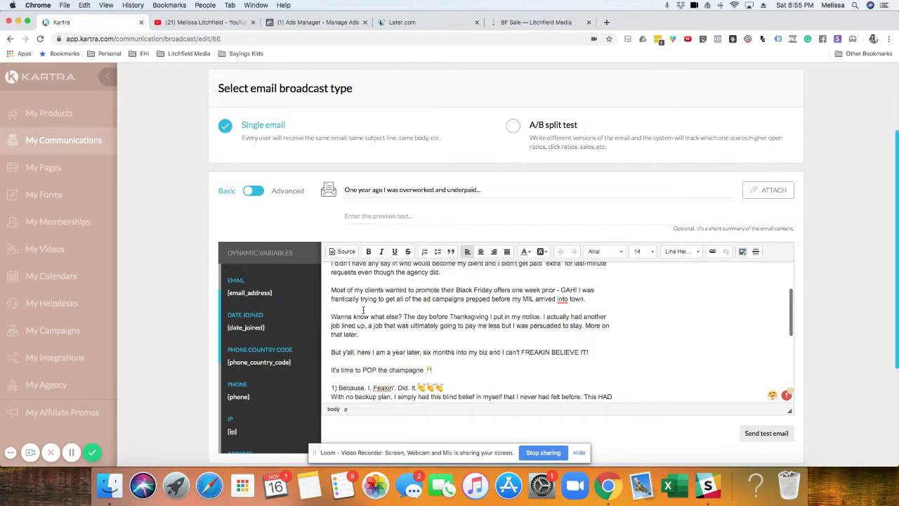
{"action": "scroll", "coordinate": [139, 227], "scroll_direction": "down", "scroll_amount": 3}
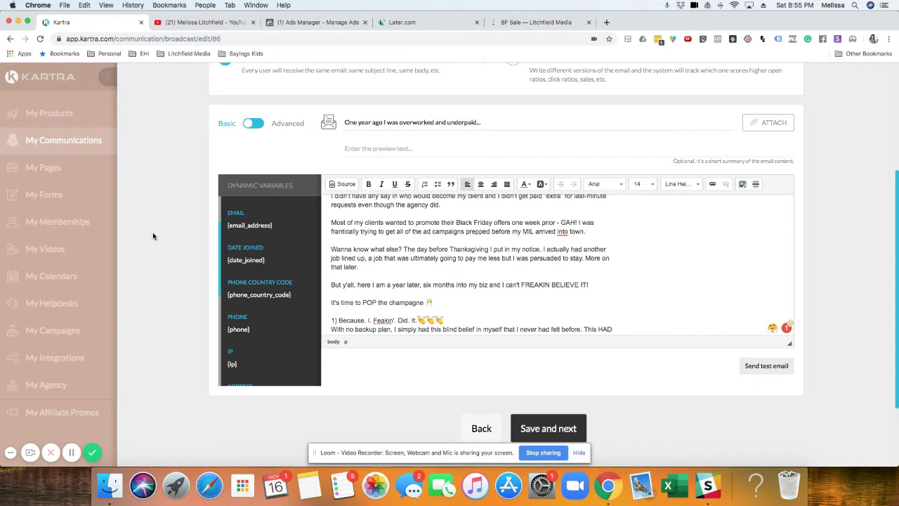
{"action": "scroll", "coordinate": [328, 206], "scroll_direction": "up", "scroll_amount": 5}
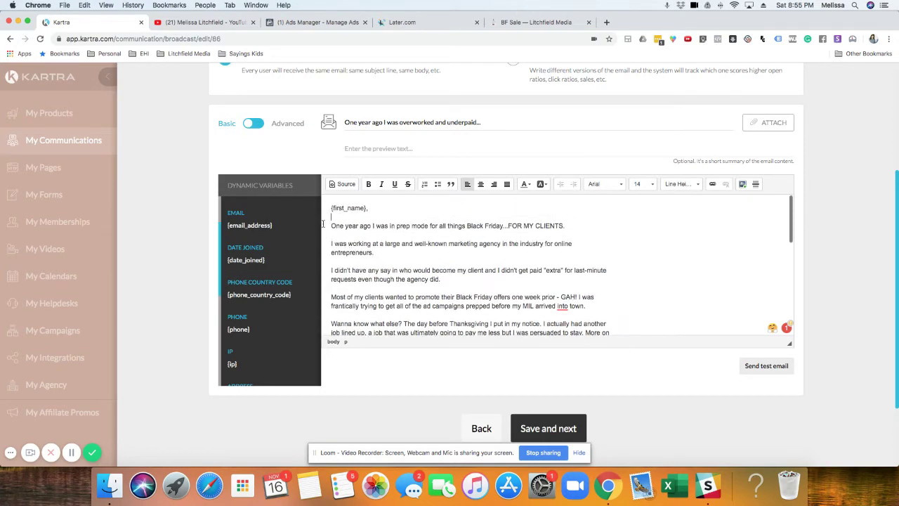
{"action": "left_click_drag", "start_coordinate": [328, 206], "coordinate": [540, 353]}
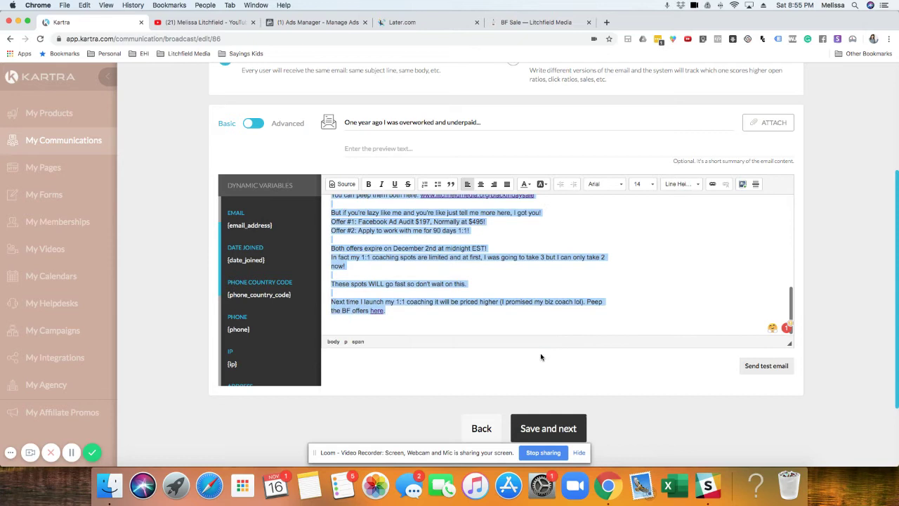
{"action": "left_click", "coordinate": [251, 124]}
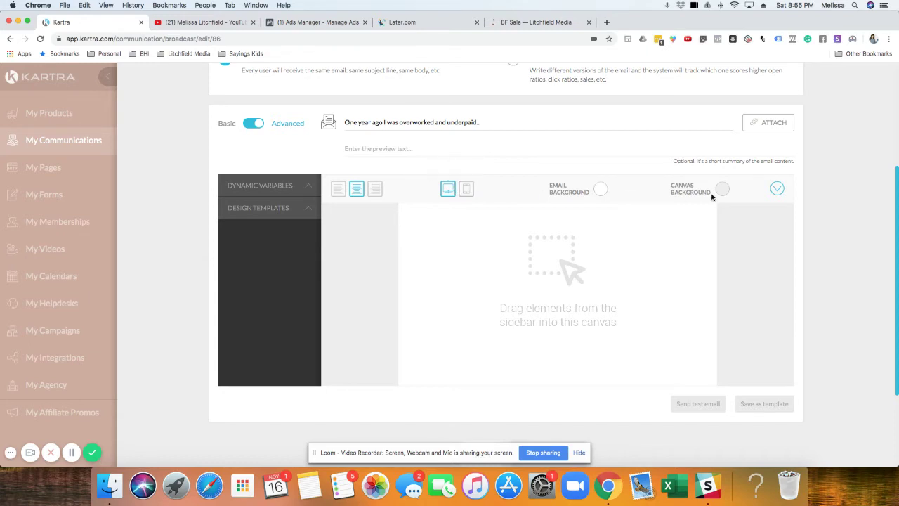
{"action": "left_click", "coordinate": [777, 190]}
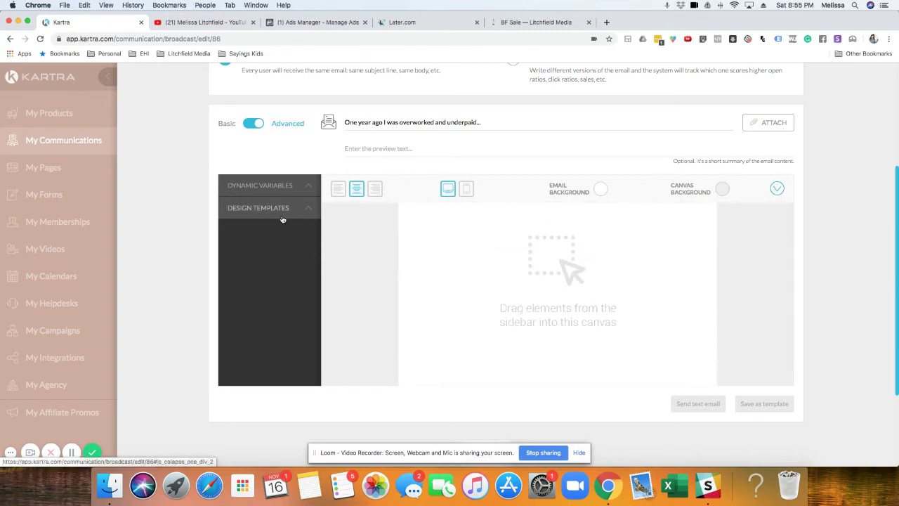
{"action": "left_click", "coordinate": [306, 211]}
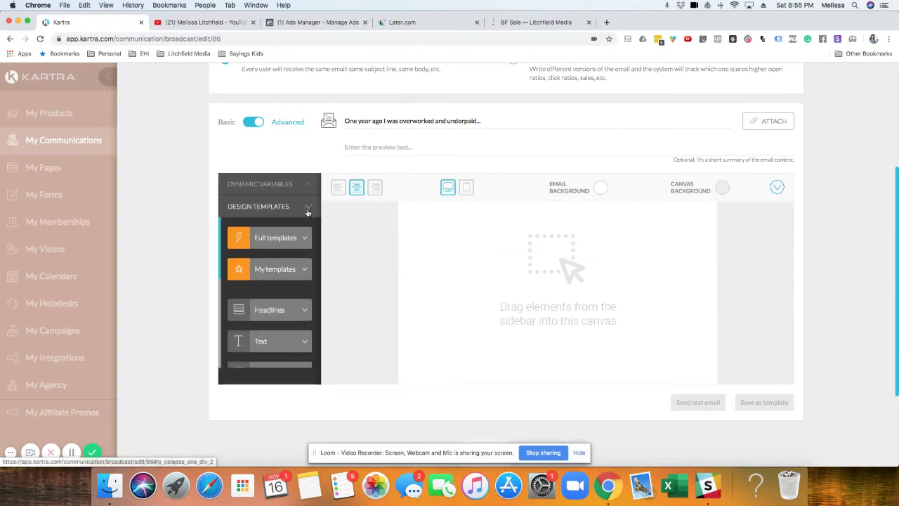
{"action": "left_click", "coordinate": [275, 239]}
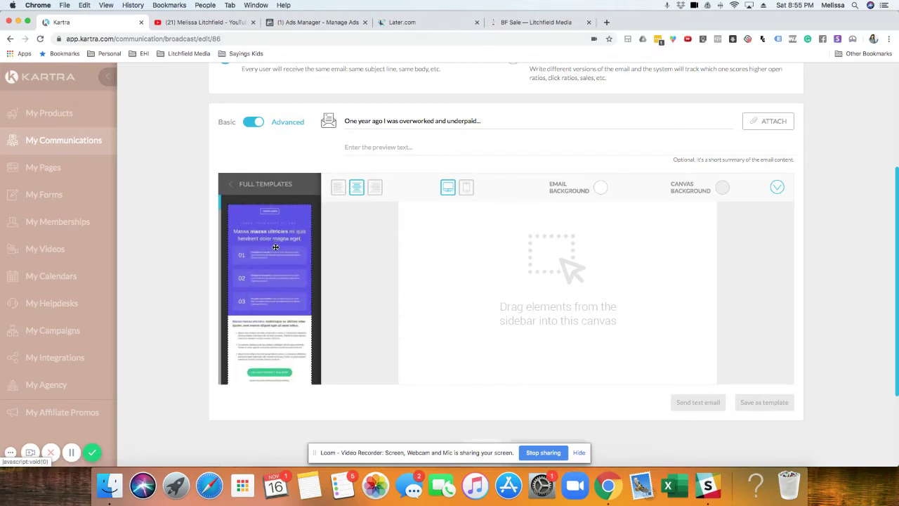
{"action": "scroll", "coordinate": [276, 250], "scroll_direction": "down", "scroll_amount": 5}
{"action": "scroll", "coordinate": [277, 250], "scroll_direction": "down", "scroll_amount": 8}
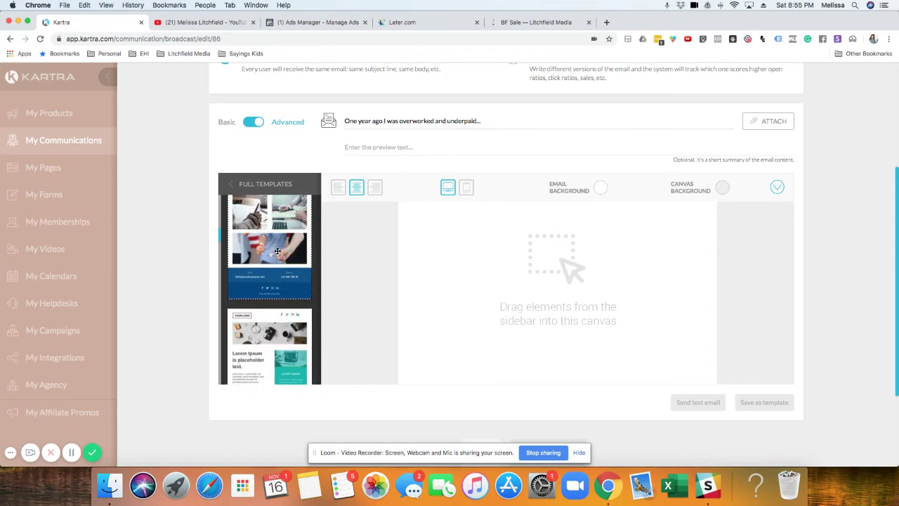
{"action": "scroll", "coordinate": [278, 250], "scroll_direction": "down", "scroll_amount": 2}
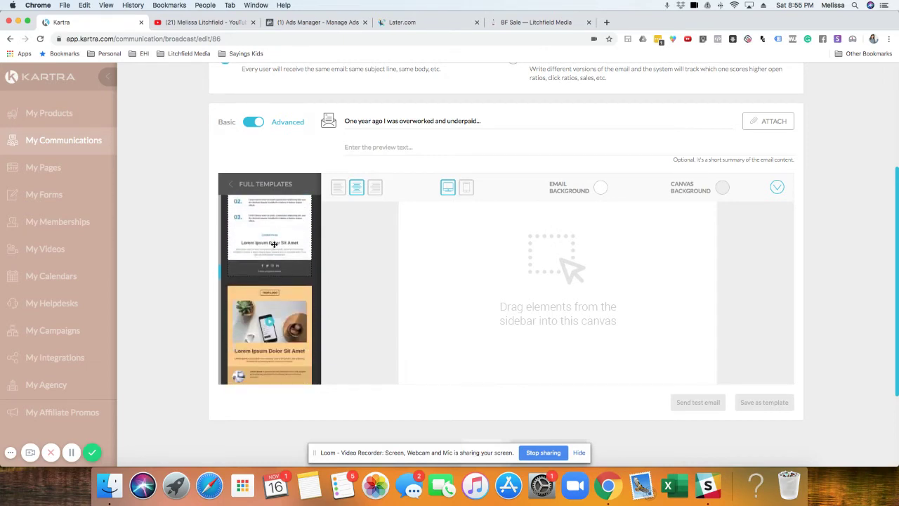
{"action": "scroll", "coordinate": [269, 242], "scroll_direction": "down", "scroll_amount": 5}
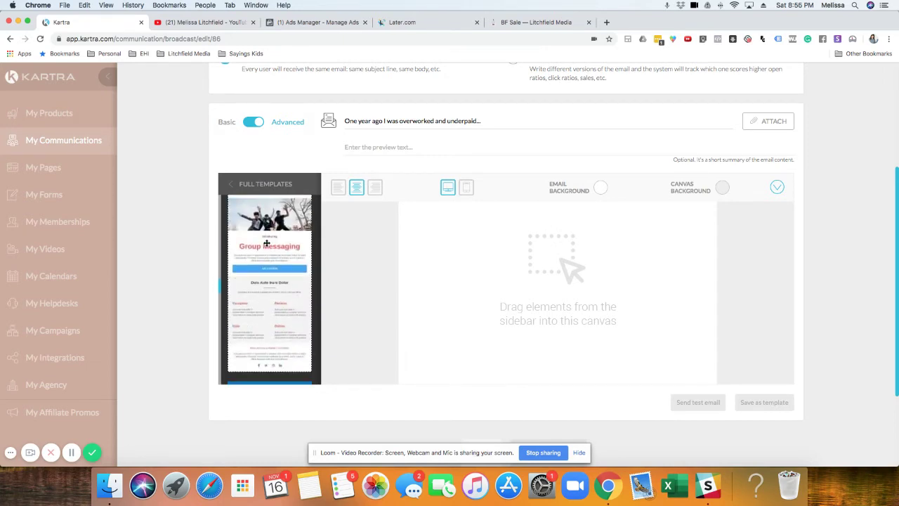
{"action": "left_click", "coordinate": [235, 185]}
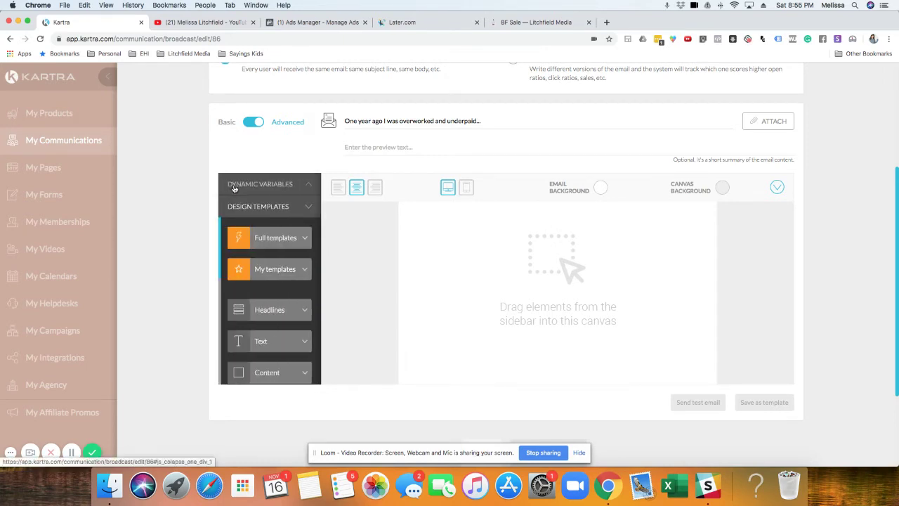
{"action": "left_click", "coordinate": [268, 274]}
{"action": "scroll", "coordinate": [301, 262], "scroll_direction": "up", "scroll_amount": 1}
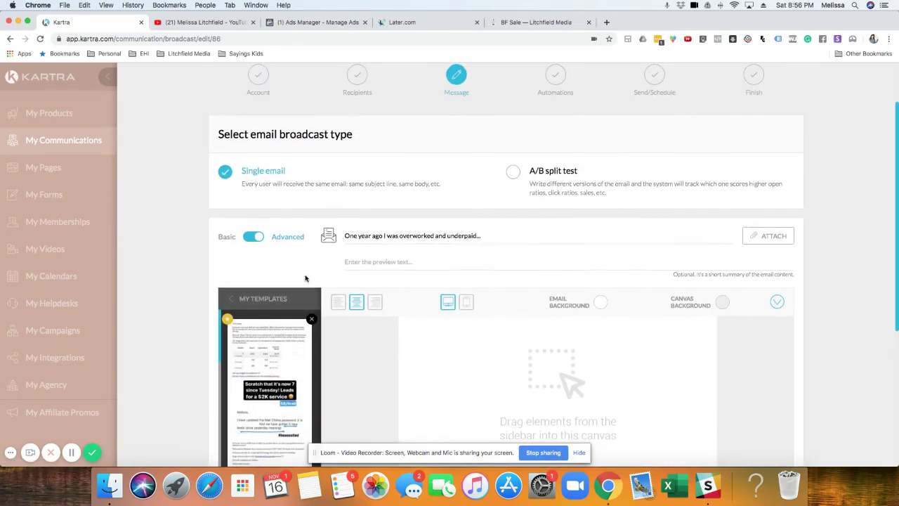
{"action": "scroll", "coordinate": [306, 279], "scroll_direction": "down", "scroll_amount": 3}
{"action": "scroll", "coordinate": [296, 290], "scroll_direction": "down", "scroll_amount": 3}
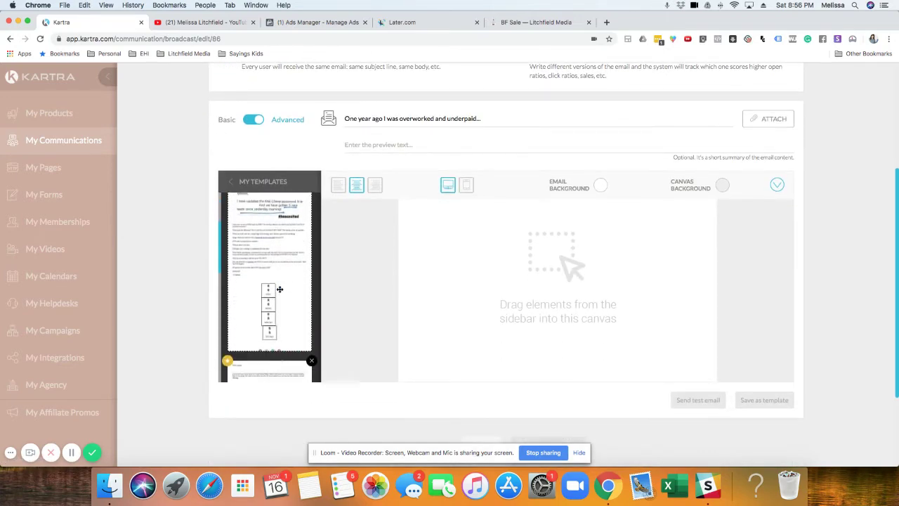
{"action": "scroll", "coordinate": [280, 290], "scroll_direction": "down", "scroll_amount": 10}
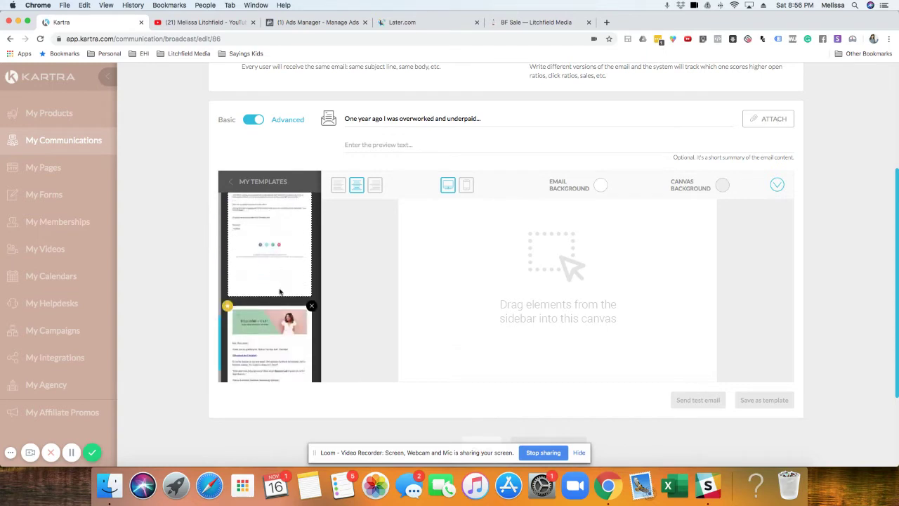
{"action": "scroll", "coordinate": [280, 291], "scroll_direction": "down", "scroll_amount": 3}
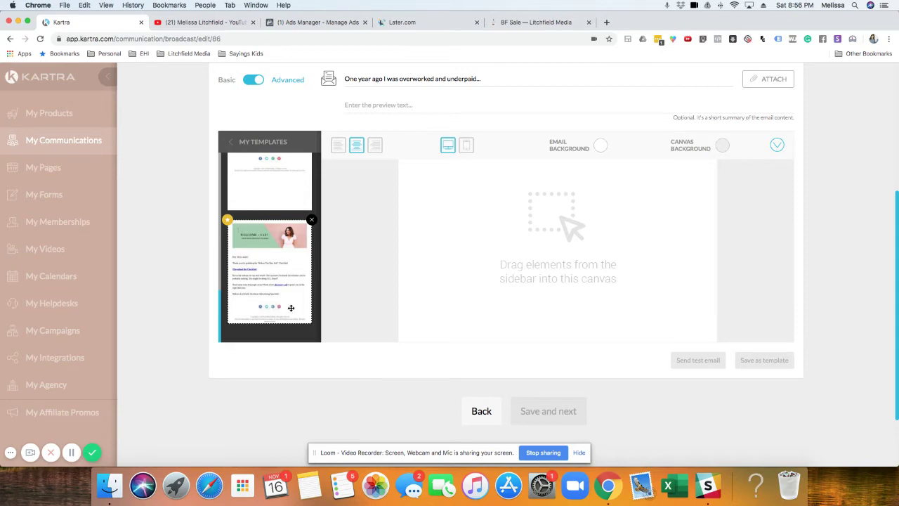
{"action": "scroll", "coordinate": [292, 307], "scroll_direction": "down", "scroll_amount": 5}
{"action": "scroll", "coordinate": [290, 307], "scroll_direction": "down", "scroll_amount": 5}
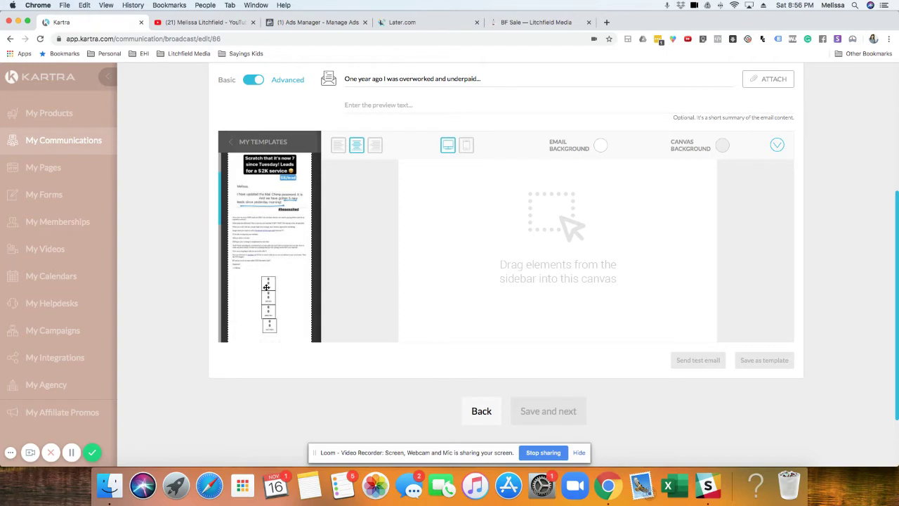
{"action": "scroll", "coordinate": [266, 287], "scroll_direction": "up", "scroll_amount": 3}
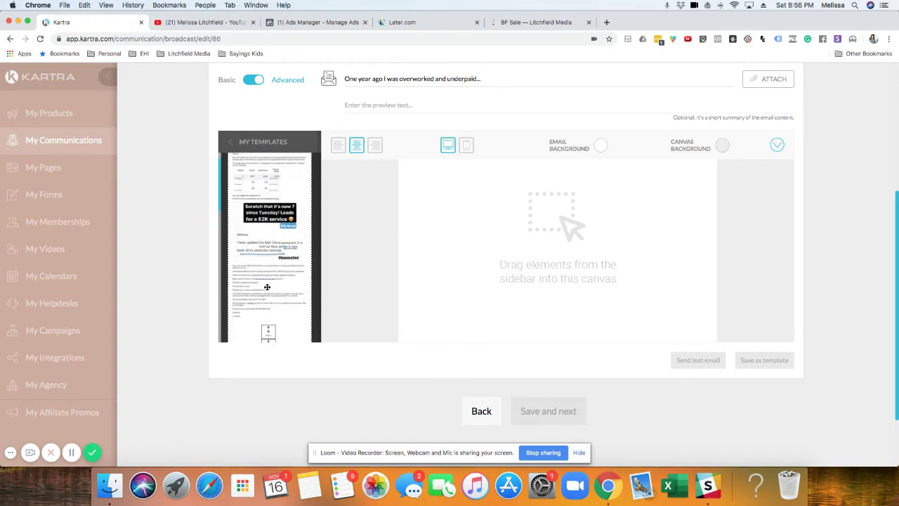
{"action": "scroll", "coordinate": [267, 287], "scroll_direction": "down", "scroll_amount": 3}
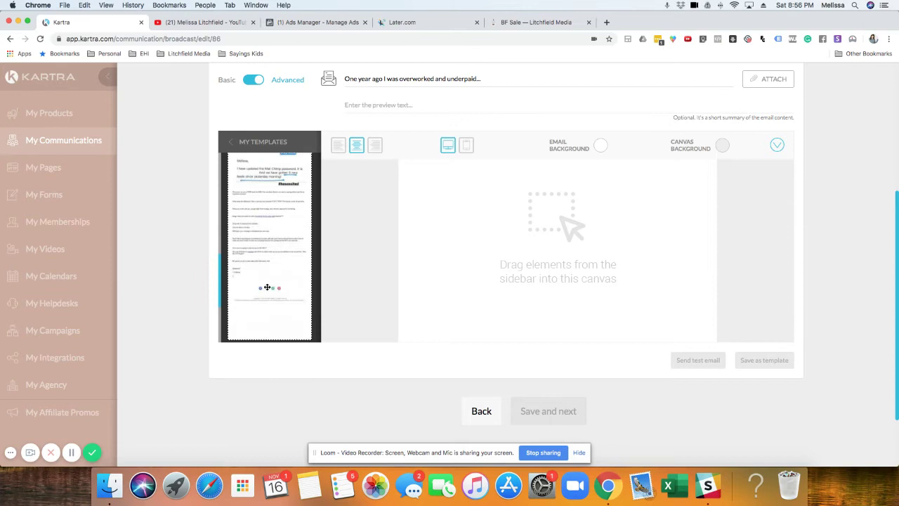
Drop the saved template from My Templates onto the email canvas.
{"action": "left_click_drag", "start_coordinate": [265, 219], "coordinate": [536, 186]}
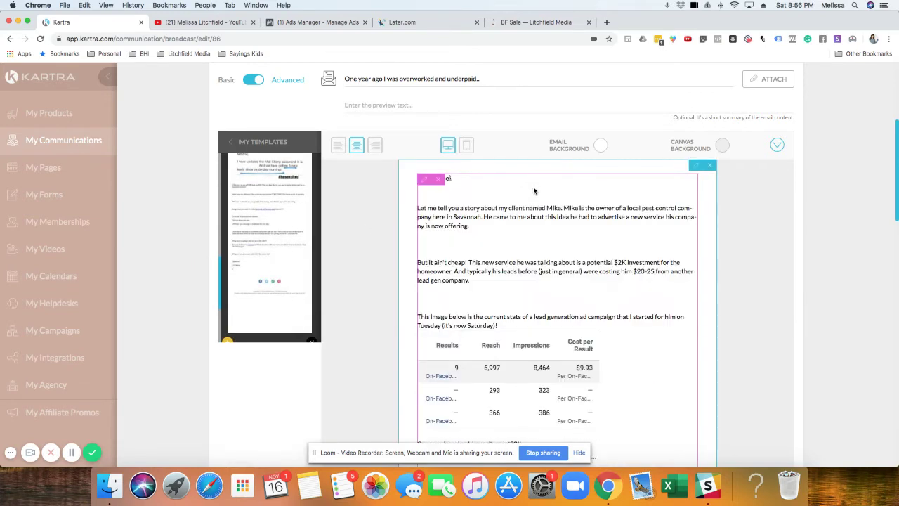
{"action": "left_click", "coordinate": [232, 144]}
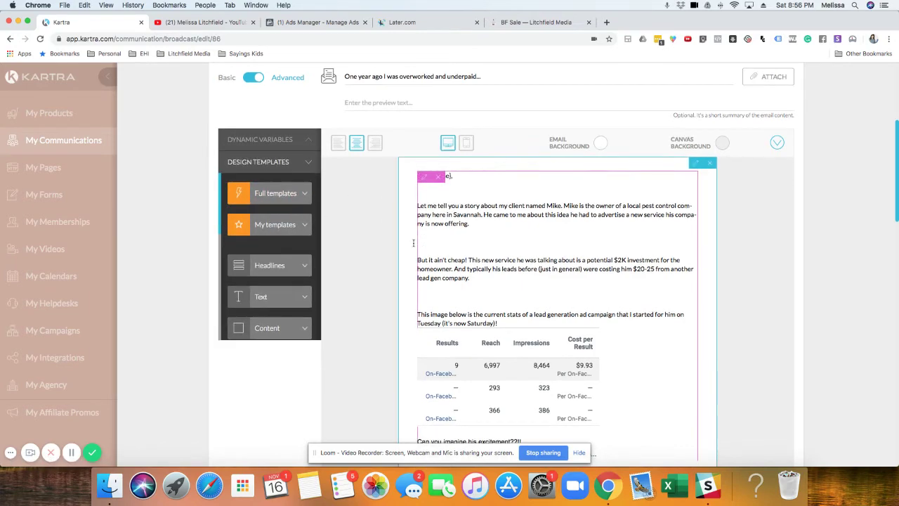
{"action": "scroll", "coordinate": [352, 245], "scroll_direction": "down", "scroll_amount": 1}
{"action": "scroll", "coordinate": [352, 245], "scroll_direction": "down", "scroll_amount": 1}
Delete the stats table image and the 'Scratch that' screenshot from the email.
{"action": "left_click", "coordinate": [492, 271]}
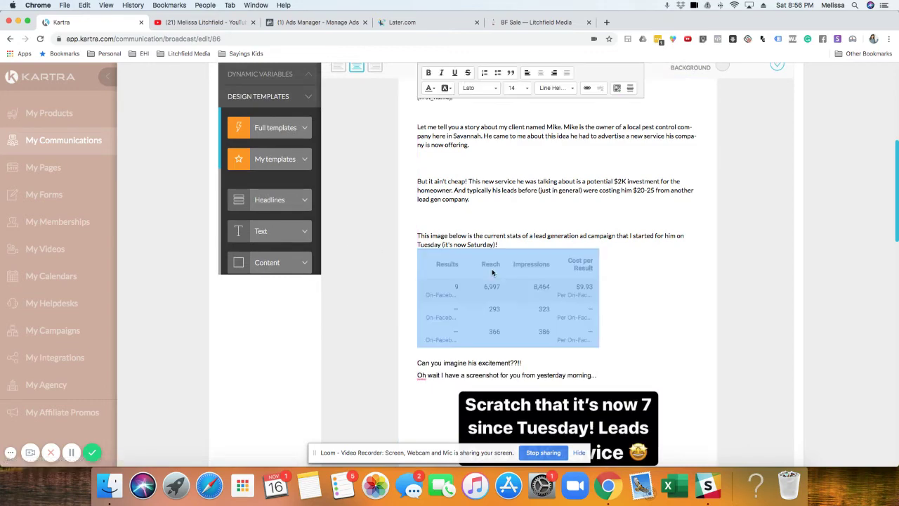
{"action": "key", "text": "BackSpace"}
{"action": "left_click", "coordinate": [563, 329]}
{"action": "key", "text": "BackSpace"}
Select the old body text and the blackfridaysale link text for replacement.
{"action": "scroll", "coordinate": [541, 318], "scroll_direction": "down", "scroll_amount": 6}
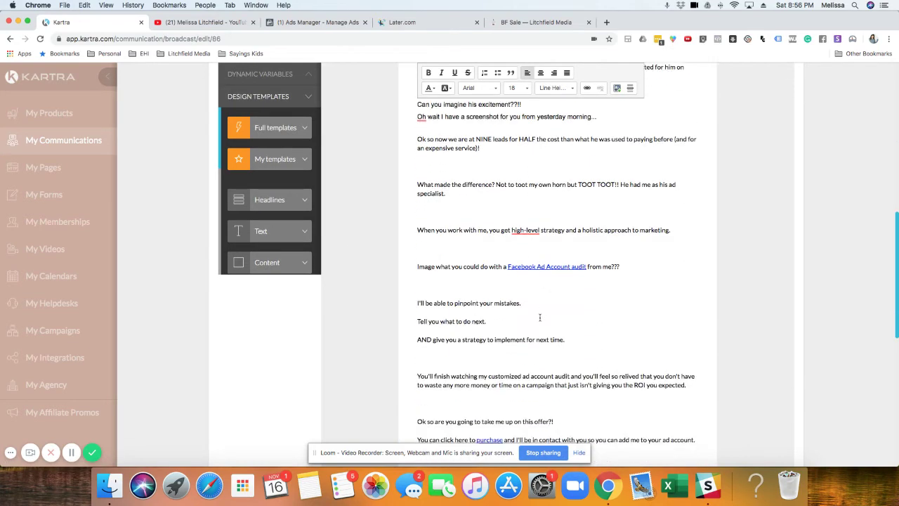
{"action": "scroll", "coordinate": [541, 318], "scroll_direction": "down", "scroll_amount": 4}
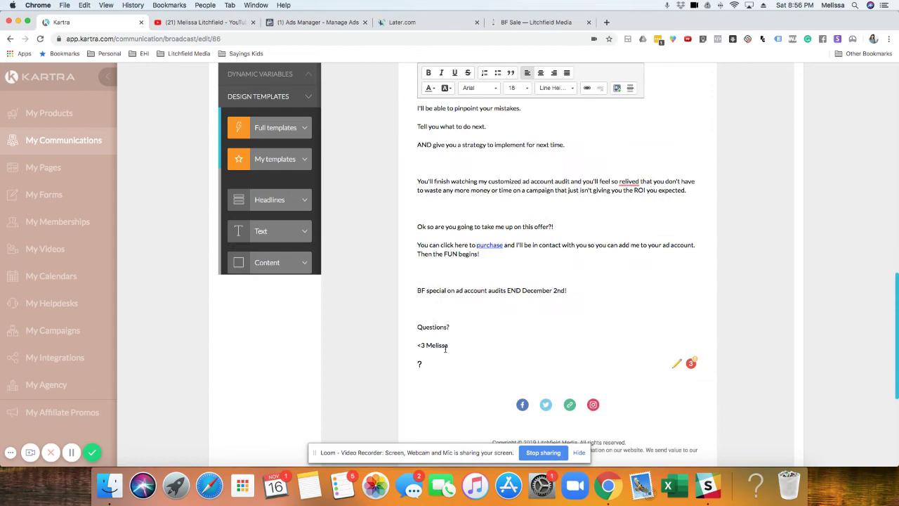
{"action": "left_click_drag", "start_coordinate": [417, 348], "coordinate": [415, 37]}
{"action": "left_click", "coordinate": [479, 317]}
{"action": "scroll", "coordinate": [479, 314], "scroll_direction": "down", "scroll_amount": 8}
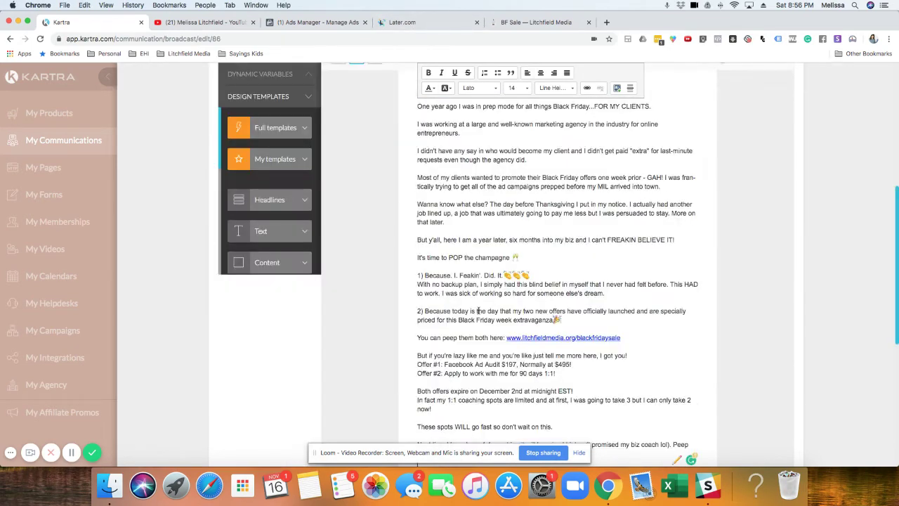
{"action": "scroll", "coordinate": [482, 318], "scroll_direction": "up", "scroll_amount": 3}
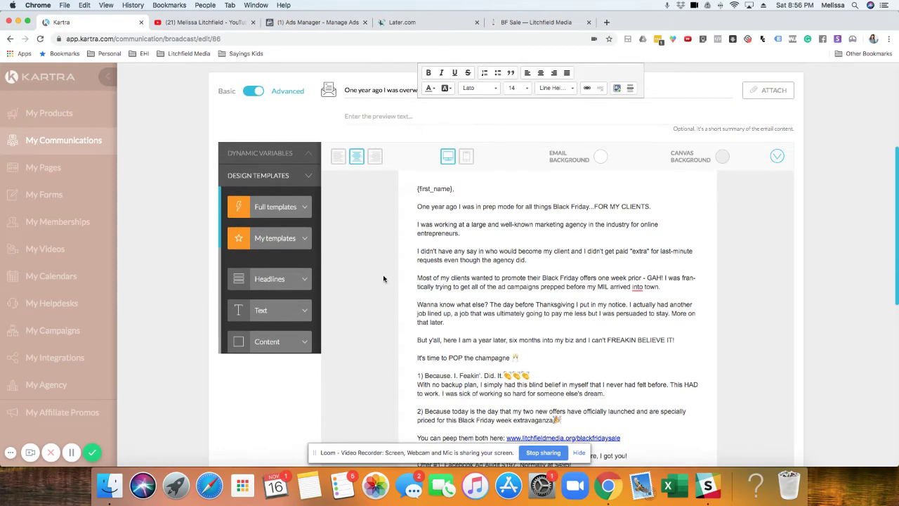
{"action": "scroll", "coordinate": [506, 236], "scroll_direction": "down", "scroll_amount": 5}
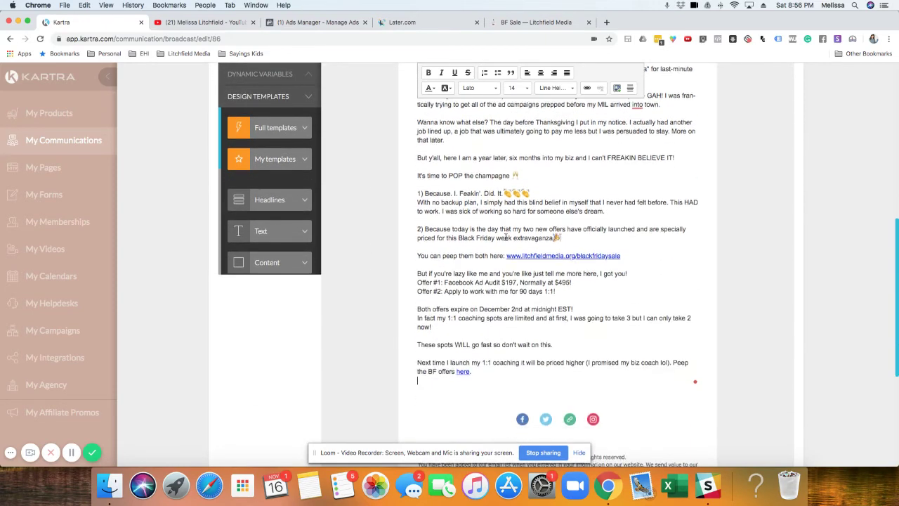
{"action": "scroll", "coordinate": [506, 237], "scroll_direction": "down", "scroll_amount": 1}
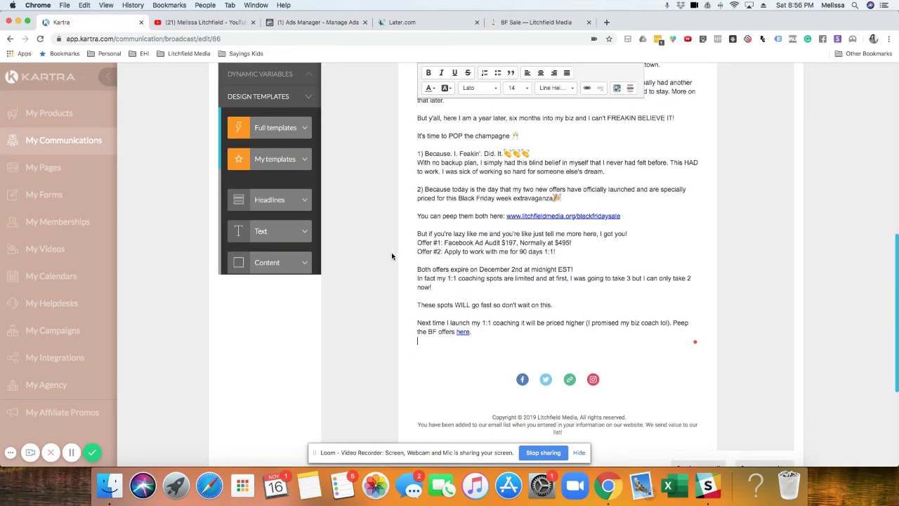
{"action": "scroll", "coordinate": [393, 256], "scroll_direction": "up", "scroll_amount": 3}
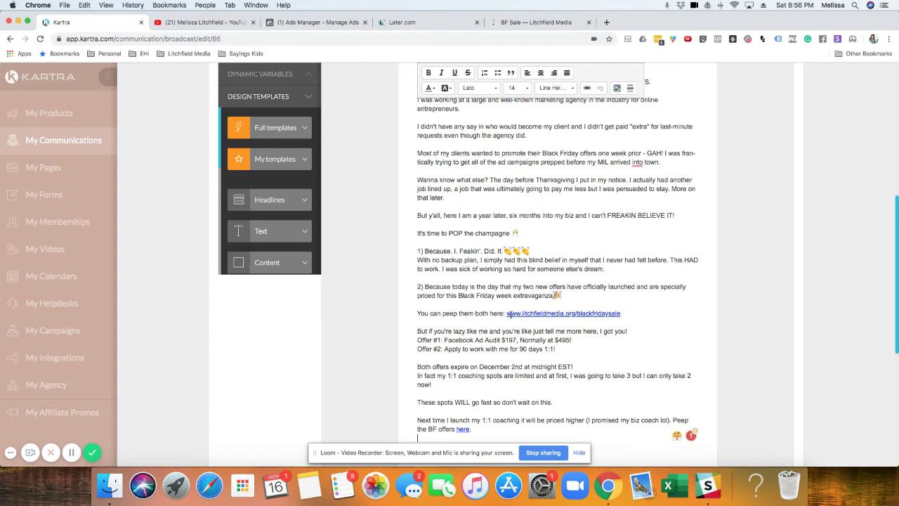
{"action": "left_click_drag", "start_coordinate": [505, 314], "coordinate": [621, 314]}
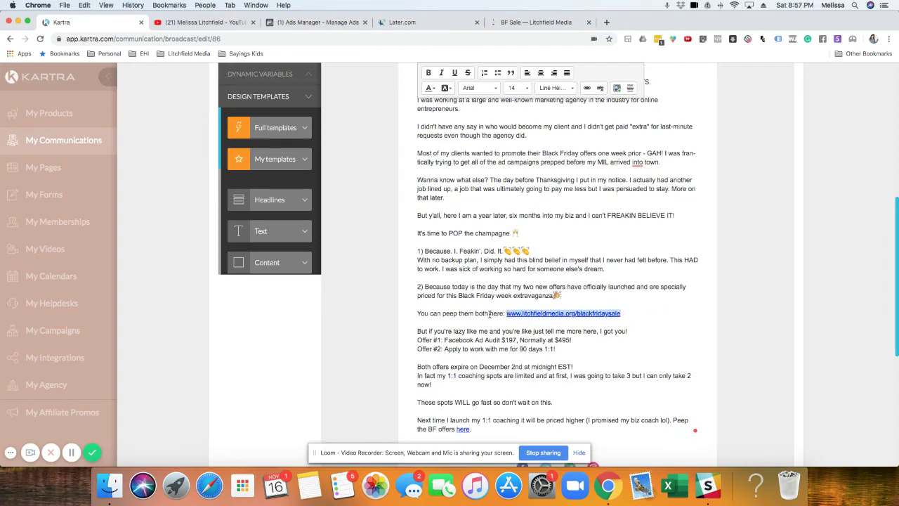
{"action": "left_click", "coordinate": [586, 89]}
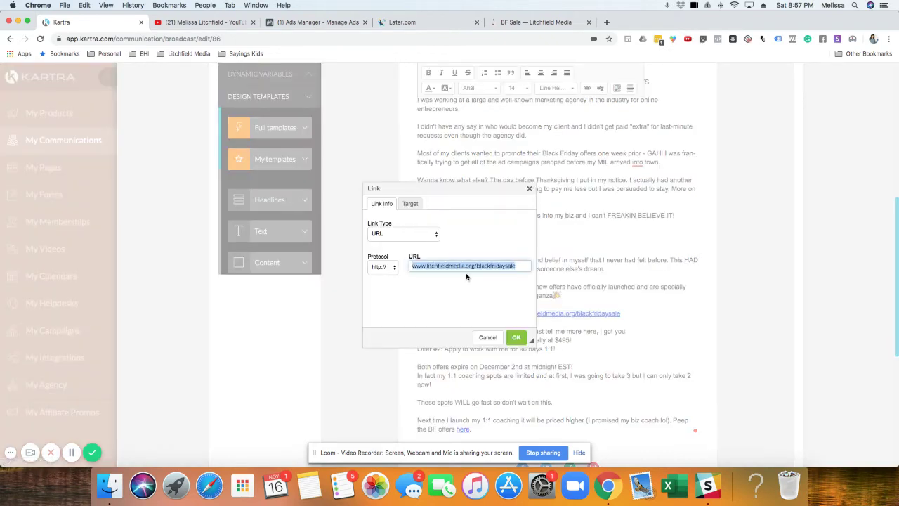
{"action": "left_click", "coordinate": [530, 189]}
{"action": "scroll", "coordinate": [555, 211], "scroll_direction": "down", "scroll_amount": 3}
{"action": "left_click", "coordinate": [605, 199]}
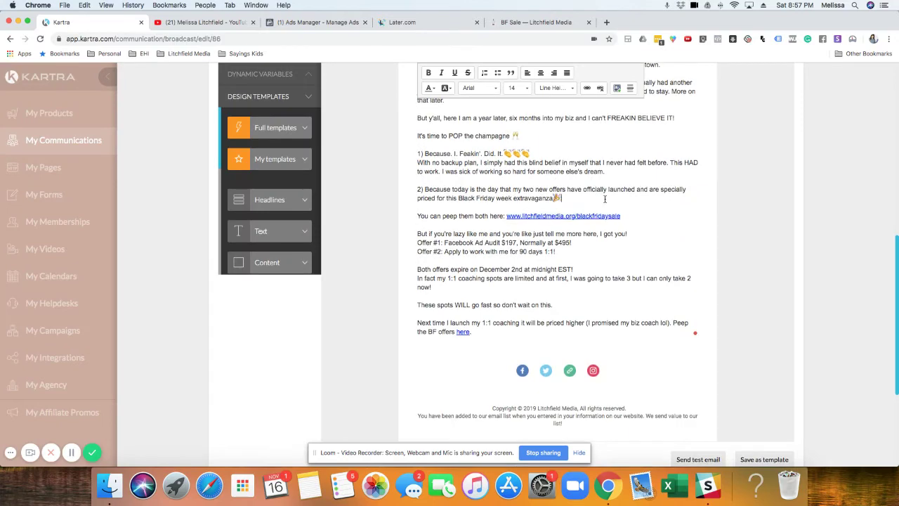
{"action": "scroll", "coordinate": [605, 198], "scroll_direction": "up", "scroll_amount": 2}
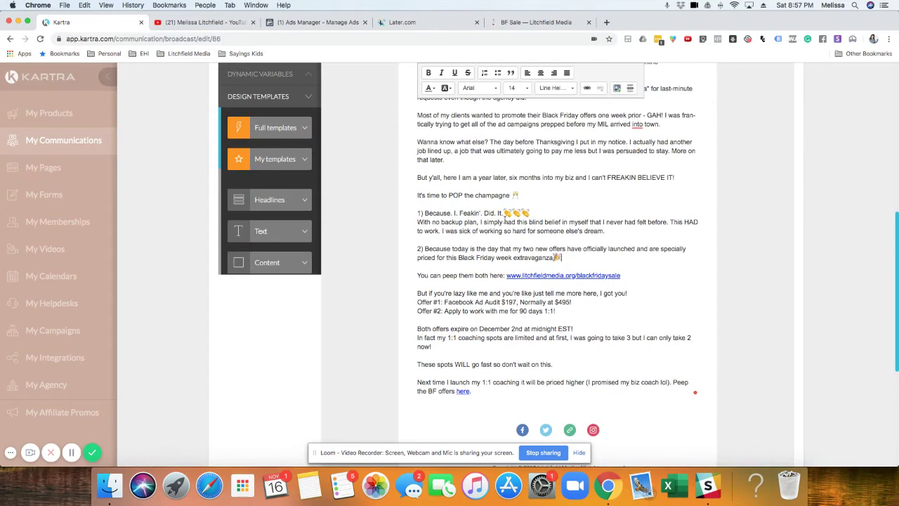
{"action": "left_click", "coordinate": [673, 40]}
{"action": "left_click", "coordinate": [374, 173]}
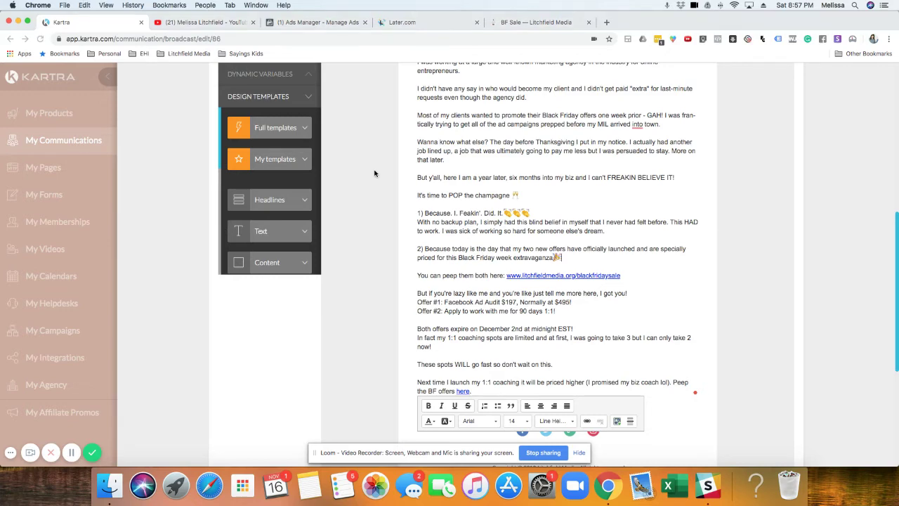
{"action": "scroll", "coordinate": [374, 174], "scroll_direction": "down", "scroll_amount": 1}
{"action": "key", "text": "ctrl+super+space"}
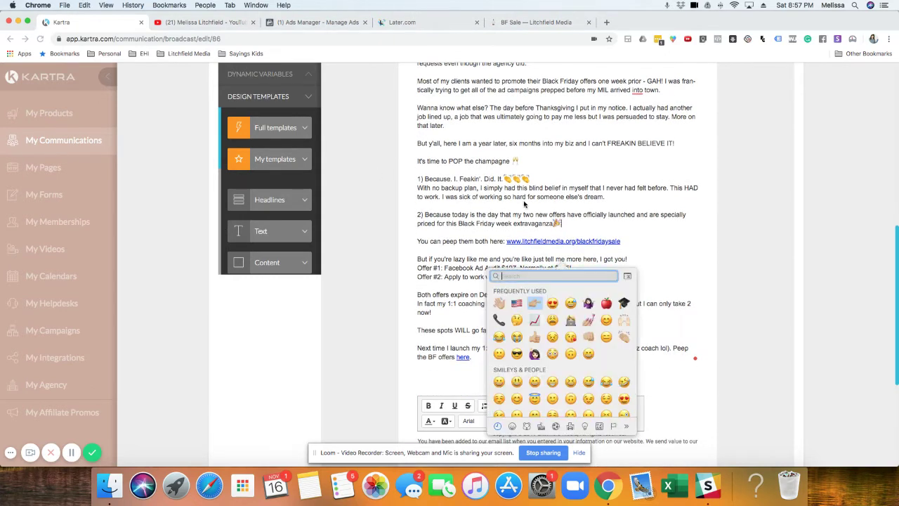
{"action": "left_click", "coordinate": [640, 256]}
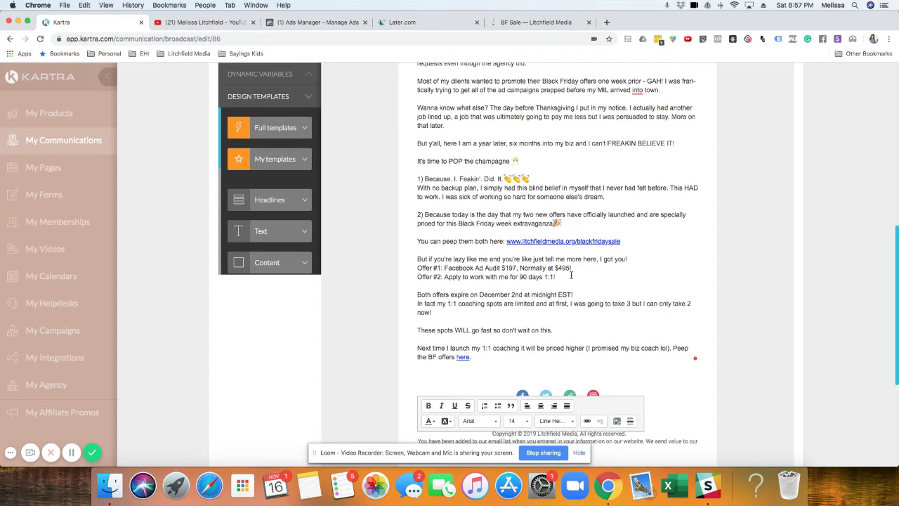
{"action": "scroll", "coordinate": [570, 276], "scroll_direction": "down", "scroll_amount": 3}
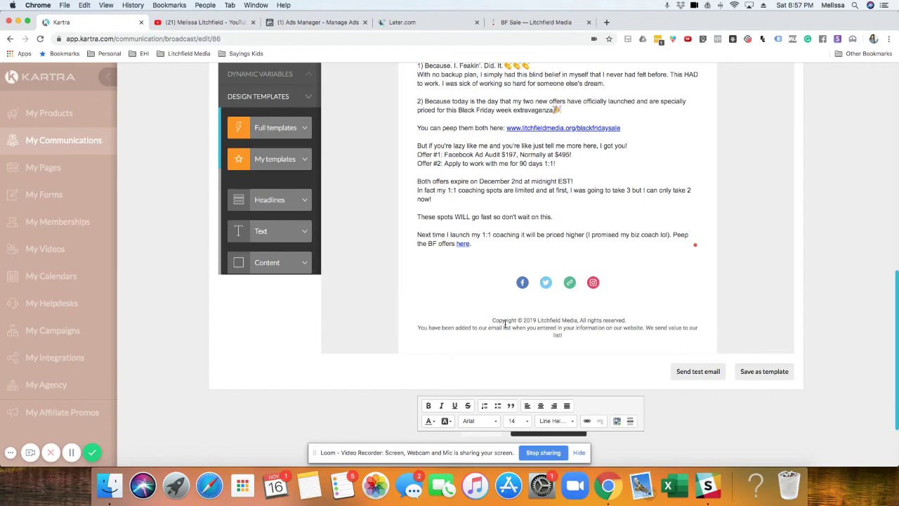
{"action": "scroll", "coordinate": [504, 323], "scroll_direction": "up", "scroll_amount": 9}
{"action": "scroll", "coordinate": [502, 324], "scroll_direction": "down", "scroll_amount": 5}
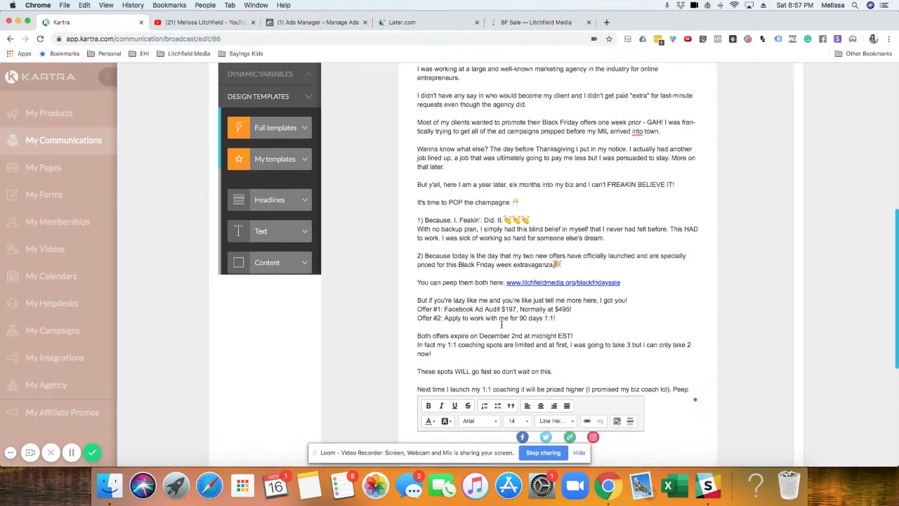
{"action": "scroll", "coordinate": [502, 325], "scroll_direction": "down", "scroll_amount": 3}
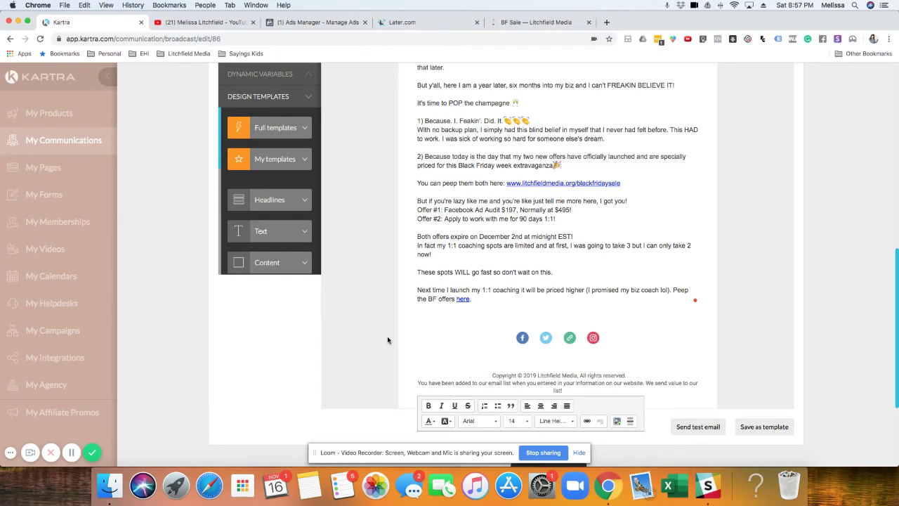
Preview the headline, text and content block designs in Design Templates.
{"action": "left_click", "coordinate": [281, 204]}
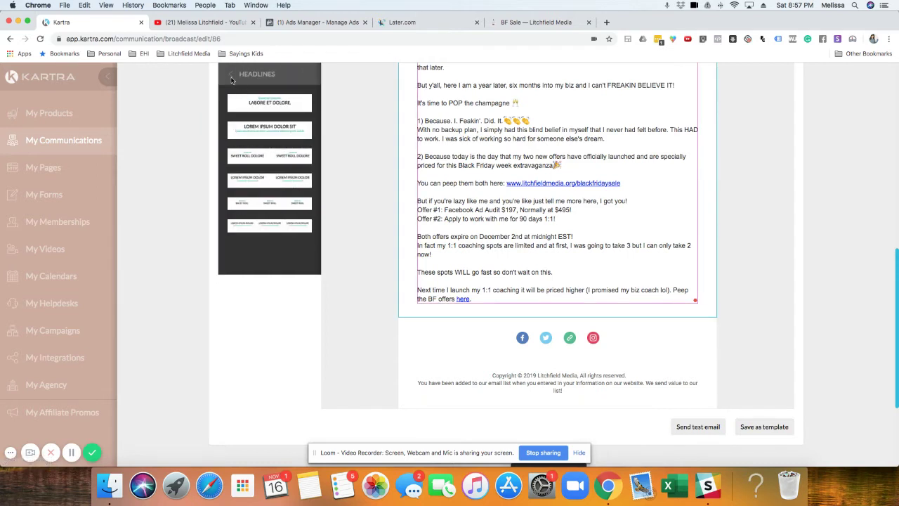
{"action": "left_click", "coordinate": [230, 77]}
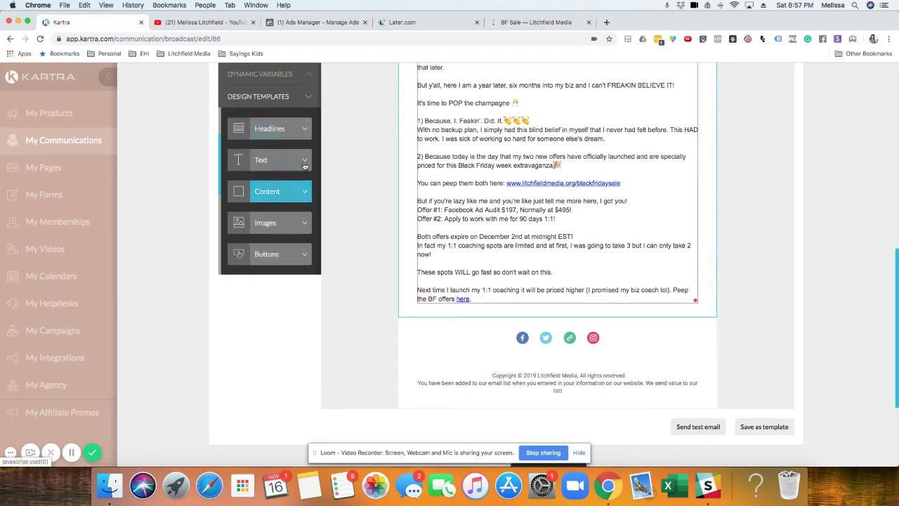
{"action": "left_click", "coordinate": [304, 164]}
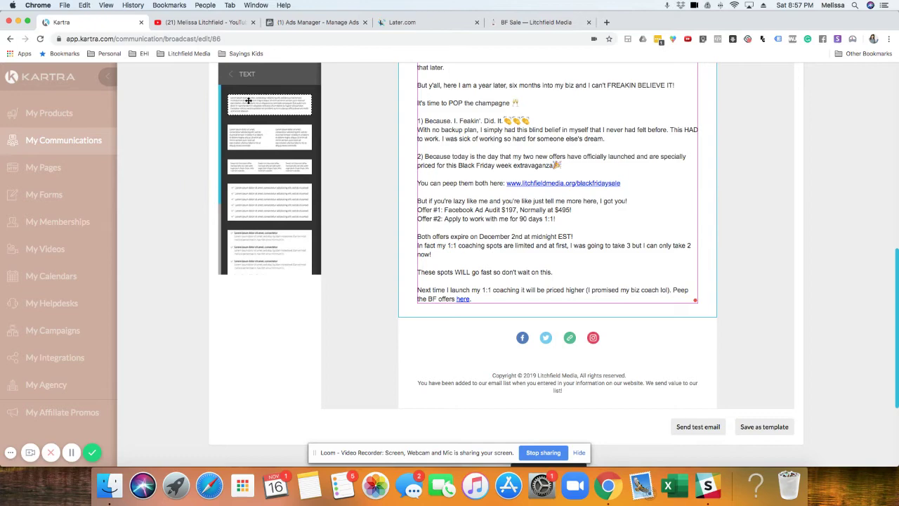
{"action": "scroll", "coordinate": [566, 168], "scroll_direction": "up", "scroll_amount": 5}
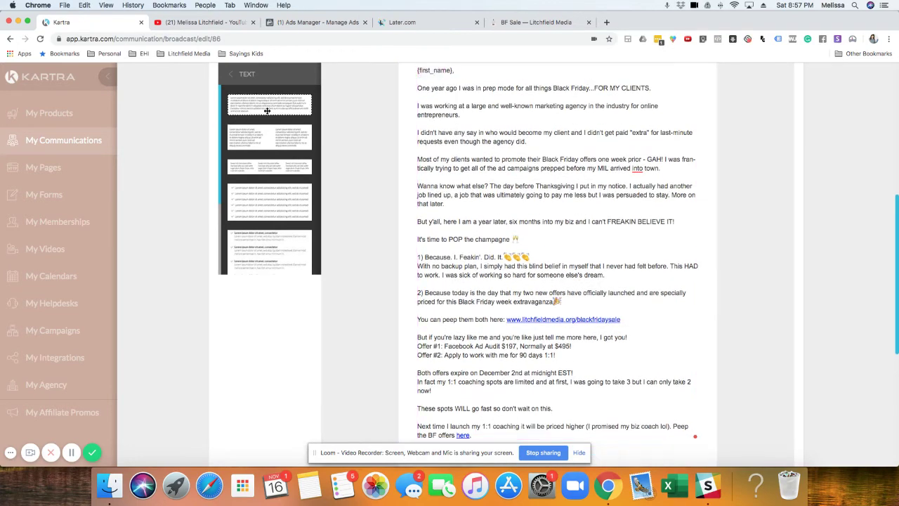
{"action": "left_click", "coordinate": [231, 75]}
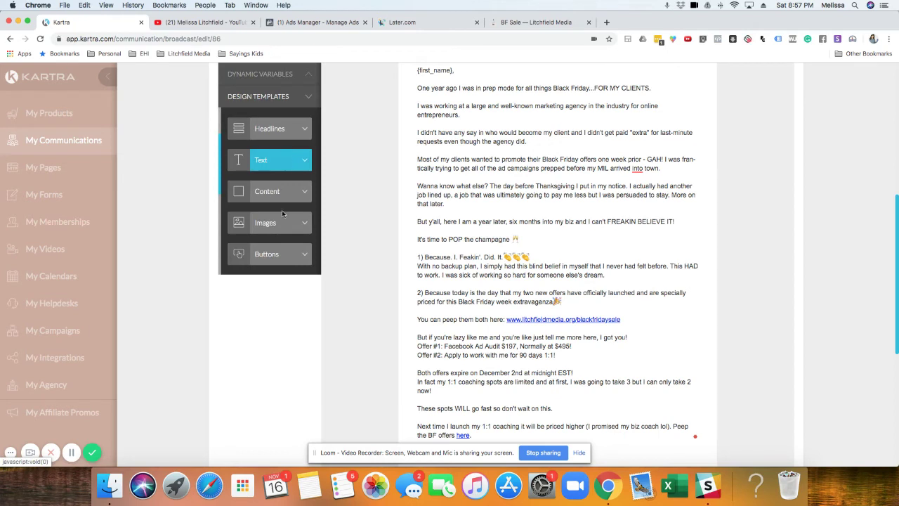
{"action": "left_click", "coordinate": [303, 191]}
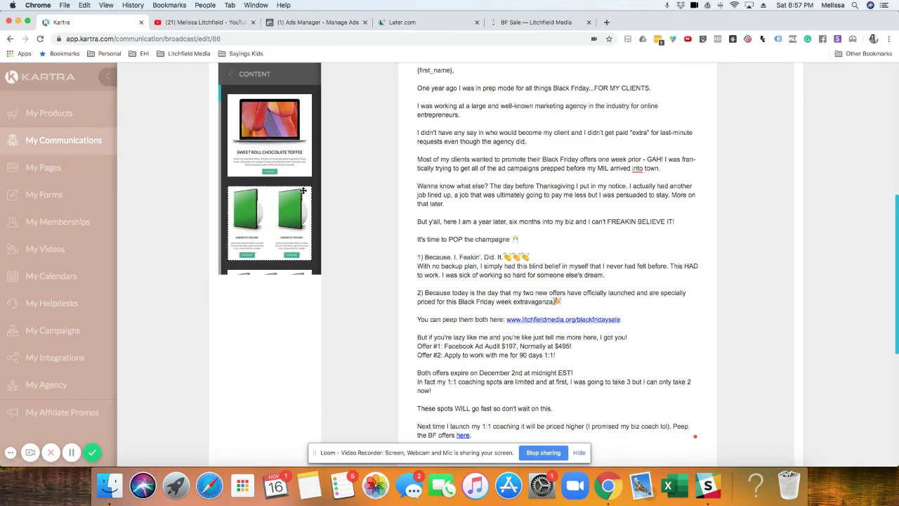
{"action": "left_click", "coordinate": [230, 73]}
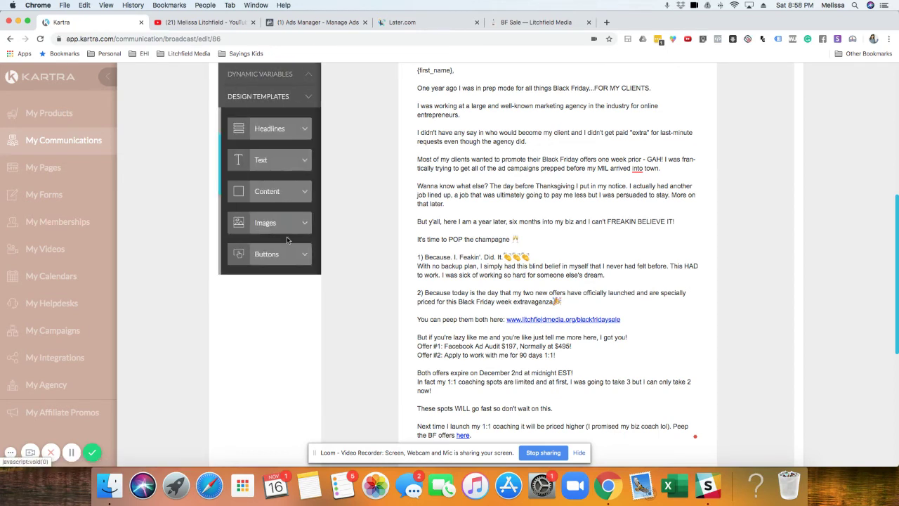
Preview the image layout and button designs, scrolling down the category list.
{"action": "left_click", "coordinate": [303, 224]}
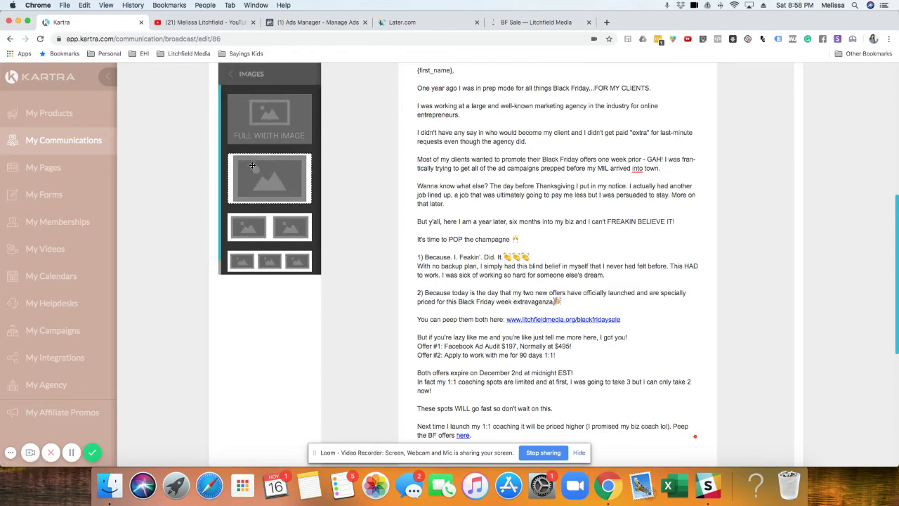
{"action": "left_click", "coordinate": [231, 74]}
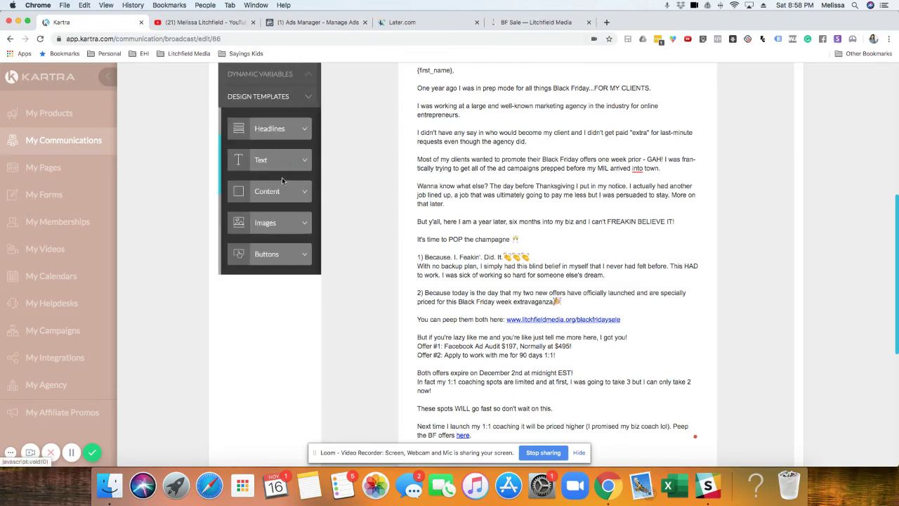
{"action": "scroll", "coordinate": [283, 181], "scroll_direction": "down", "scroll_amount": 1}
{"action": "scroll", "coordinate": [305, 215], "scroll_direction": "right", "scroll_amount": 1}
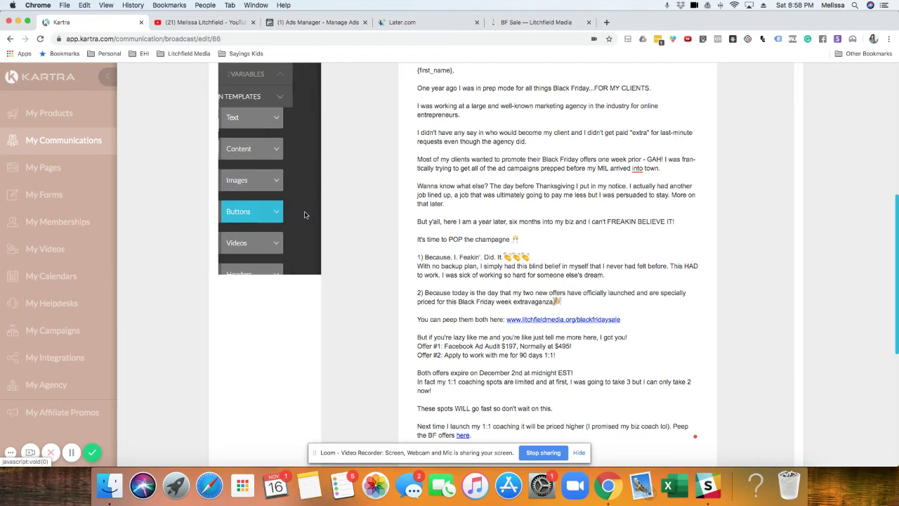
{"action": "left_click", "coordinate": [305, 215]}
{"action": "left_click", "coordinate": [231, 76]}
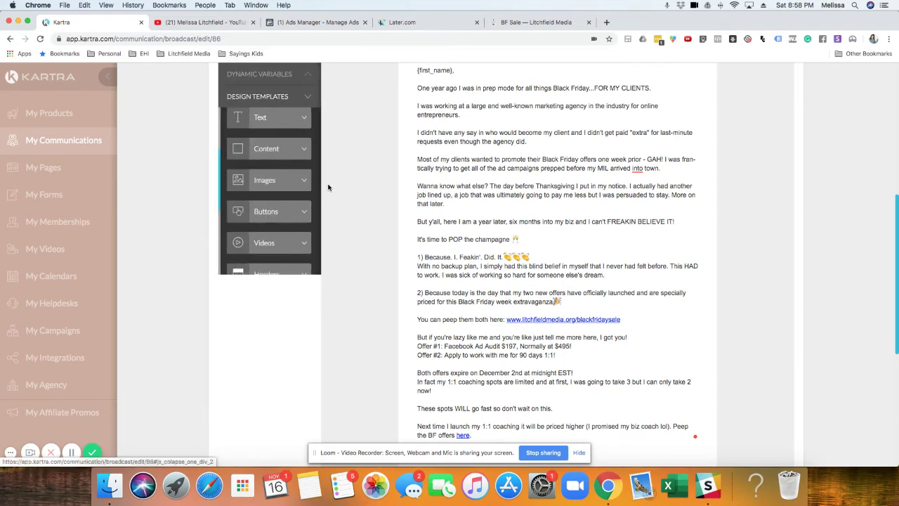
{"action": "scroll", "coordinate": [281, 211], "scroll_direction": "down", "scroll_amount": 3}
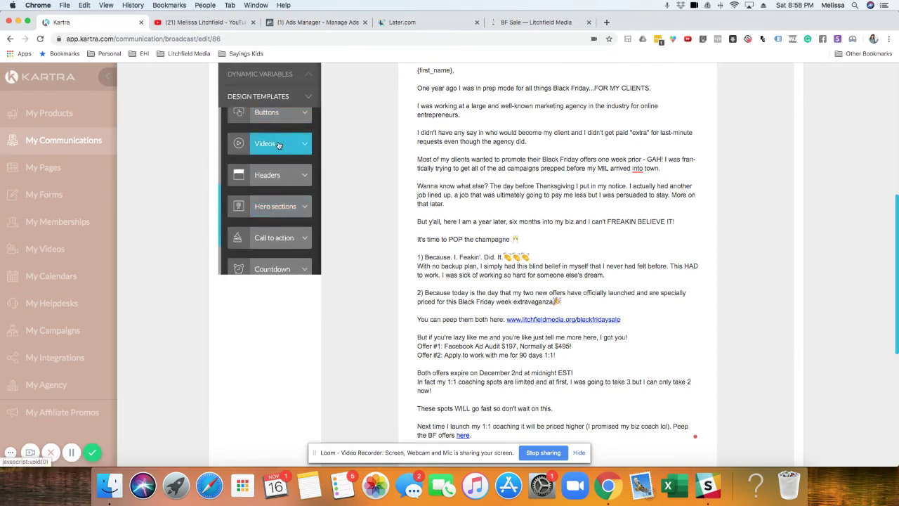
{"action": "scroll", "coordinate": [278, 188], "scroll_direction": "down", "scroll_amount": 2}
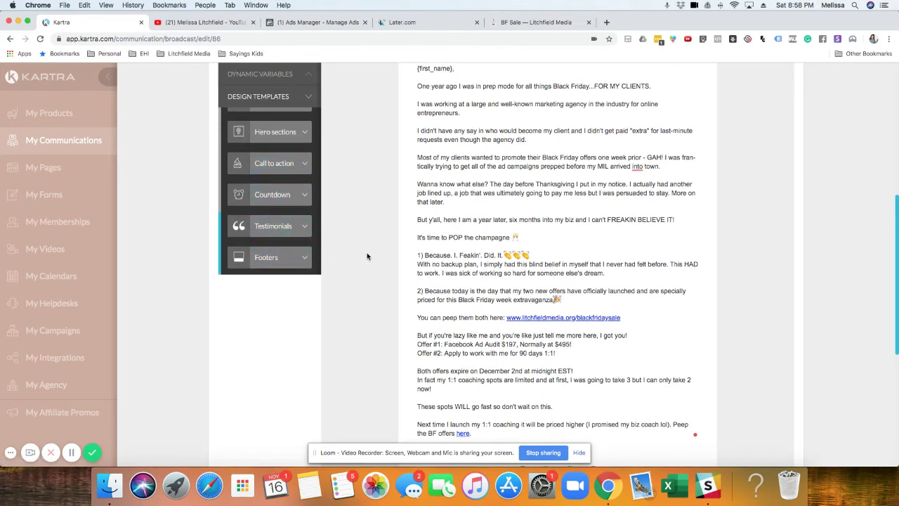
Place the white-circle days/hours/minutes/seconds countdown timer beneath the email's closing paragraph.
{"action": "left_click", "coordinate": [299, 195]}
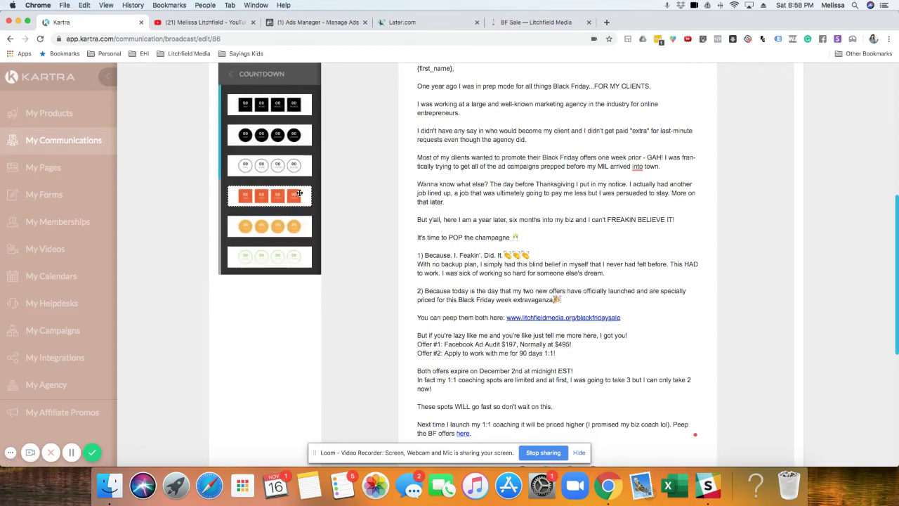
{"action": "scroll", "coordinate": [267, 174], "scroll_direction": "down", "scroll_amount": 2}
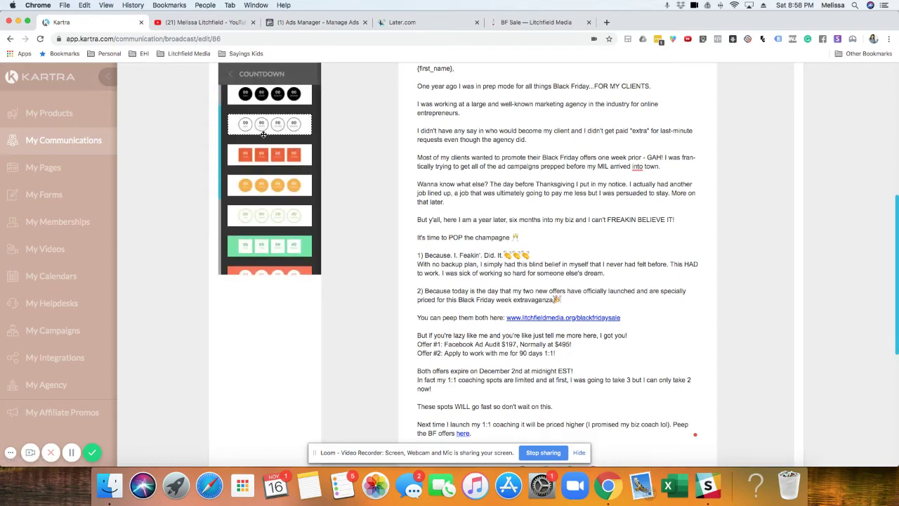
{"action": "scroll", "coordinate": [324, 175], "scroll_direction": "down", "scroll_amount": 4}
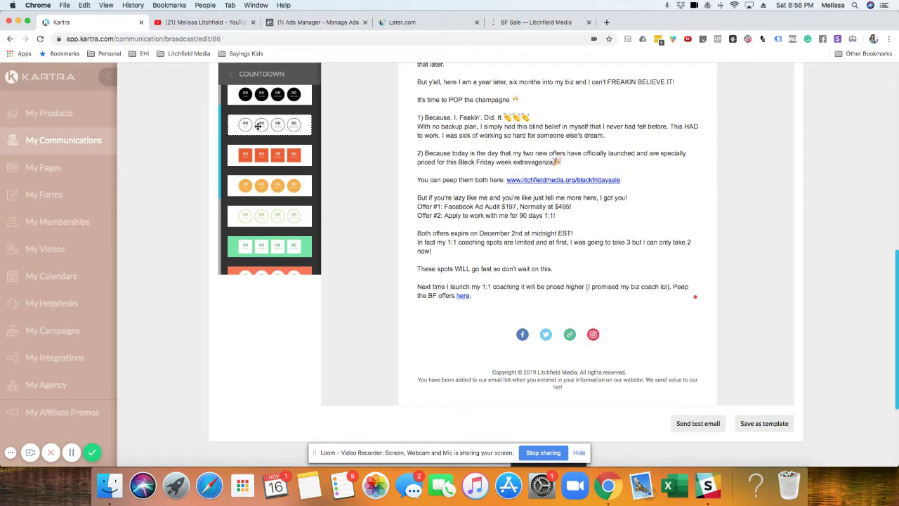
{"action": "left_click_drag", "start_coordinate": [263, 129], "coordinate": [518, 377]}
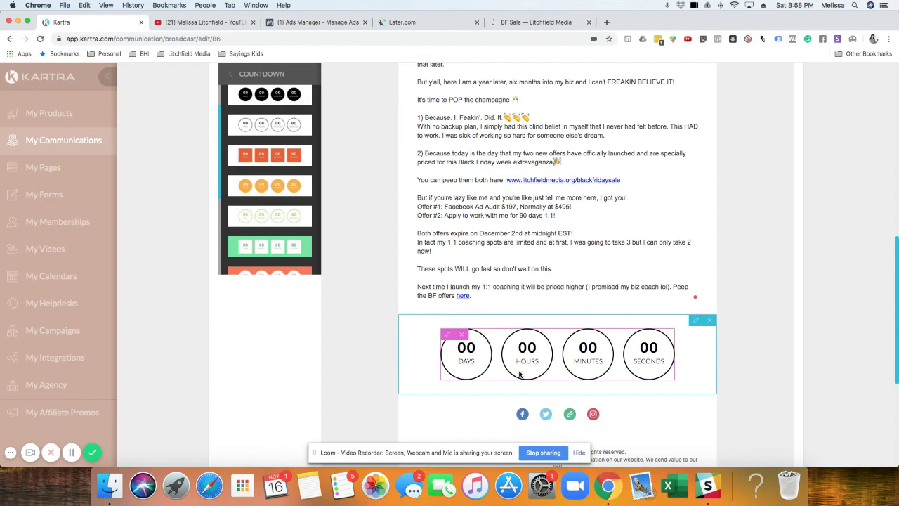
{"action": "left_click", "coordinate": [443, 215]}
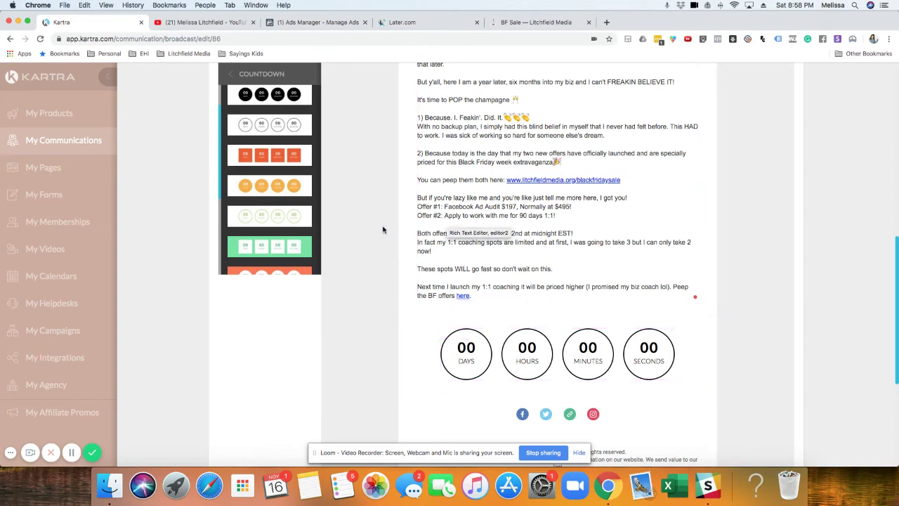
{"action": "scroll", "coordinate": [371, 266], "scroll_direction": "down", "scroll_amount": 3}
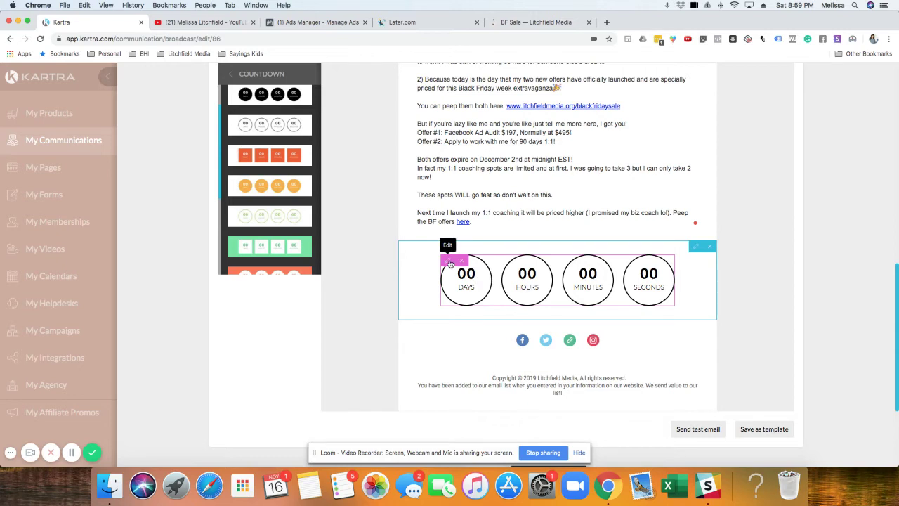
Make the countdown end at a fixed date of 12/02/2019.
{"action": "left_click", "coordinate": [449, 263]}
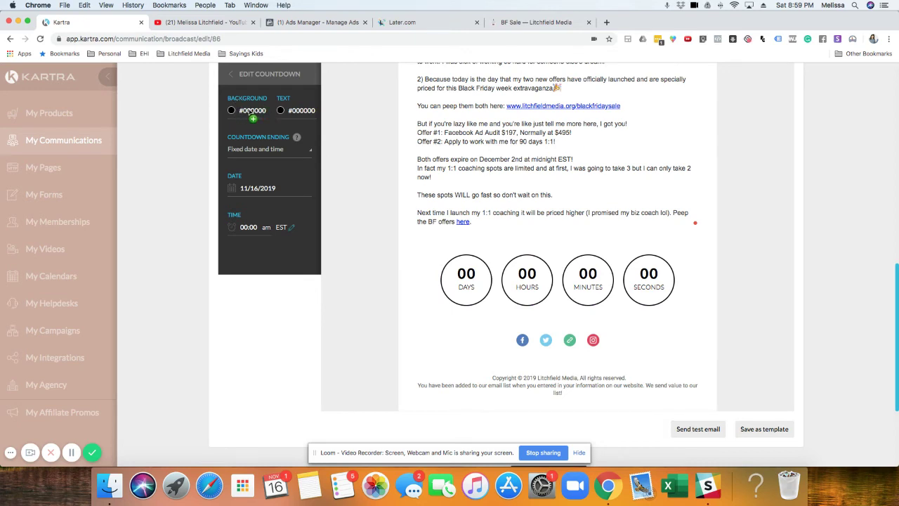
{"action": "left_click", "coordinate": [272, 154]}
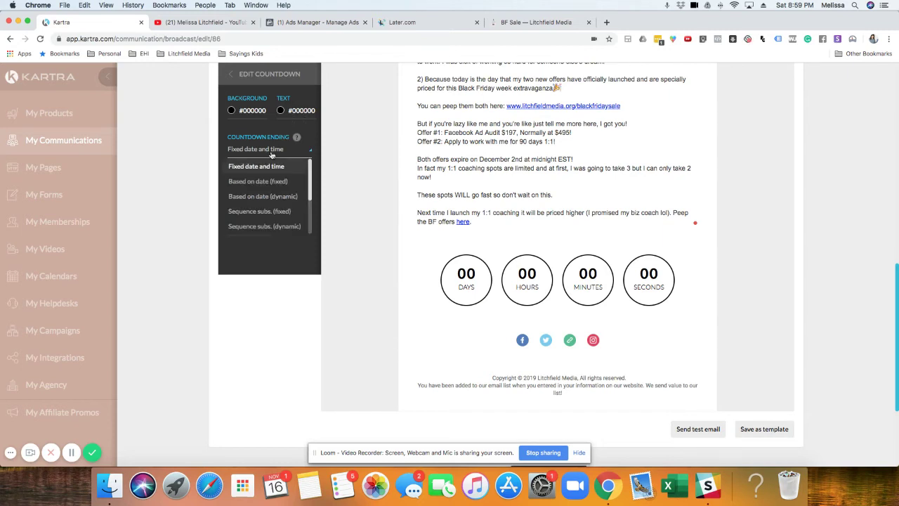
{"action": "left_click", "coordinate": [232, 169]}
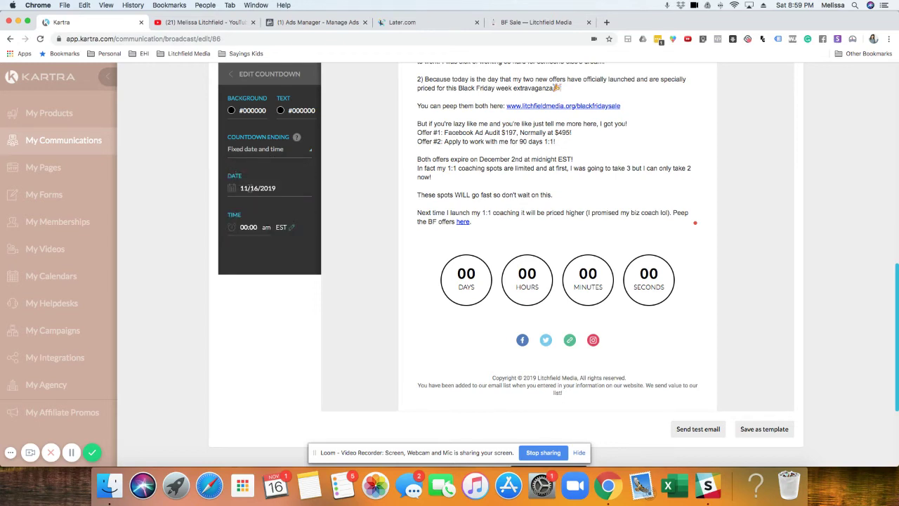
{"action": "left_click", "coordinate": [251, 188]}
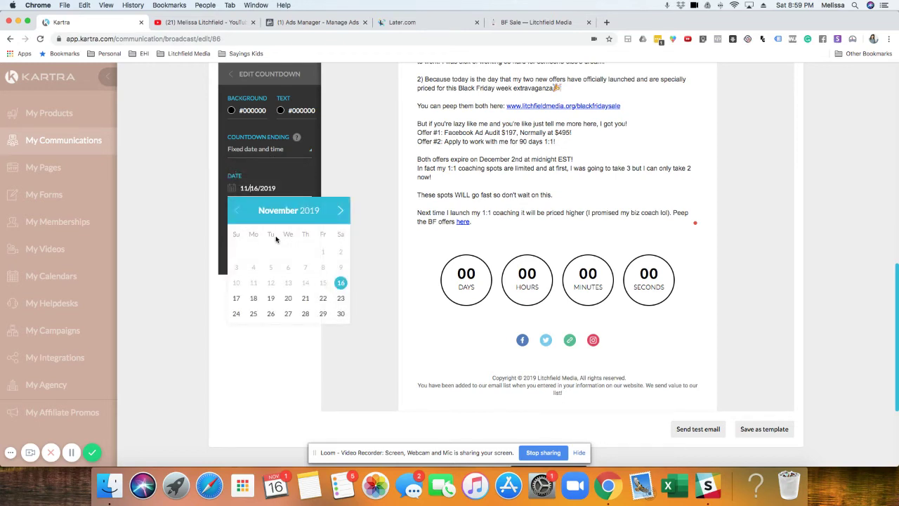
{"action": "left_click", "coordinate": [341, 212]}
{"action": "left_click", "coordinate": [254, 252]}
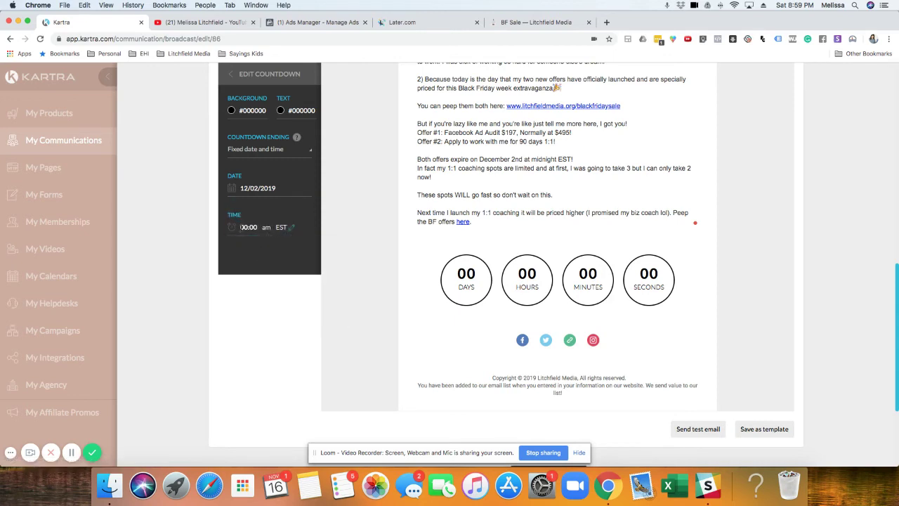
Set the countdown end time to 23:58 EST.
{"action": "left_click", "coordinate": [240, 227]}
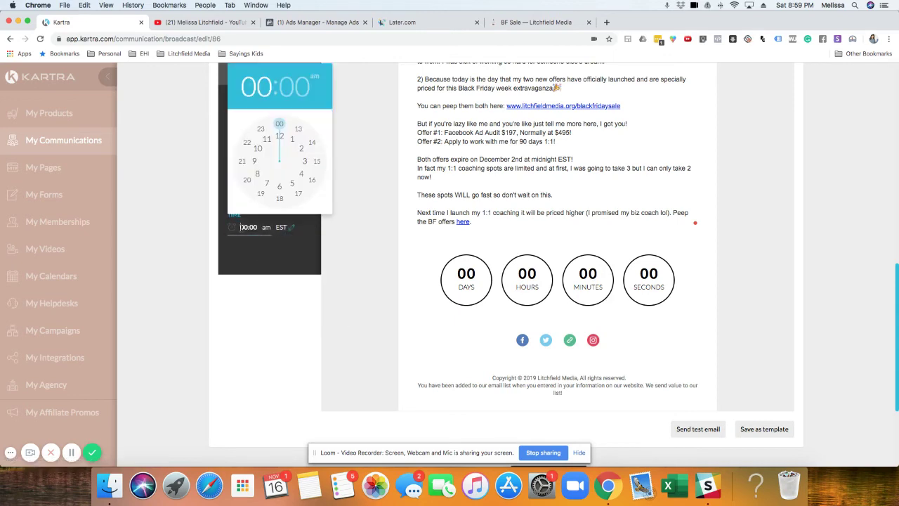
{"action": "left_click", "coordinate": [262, 131]}
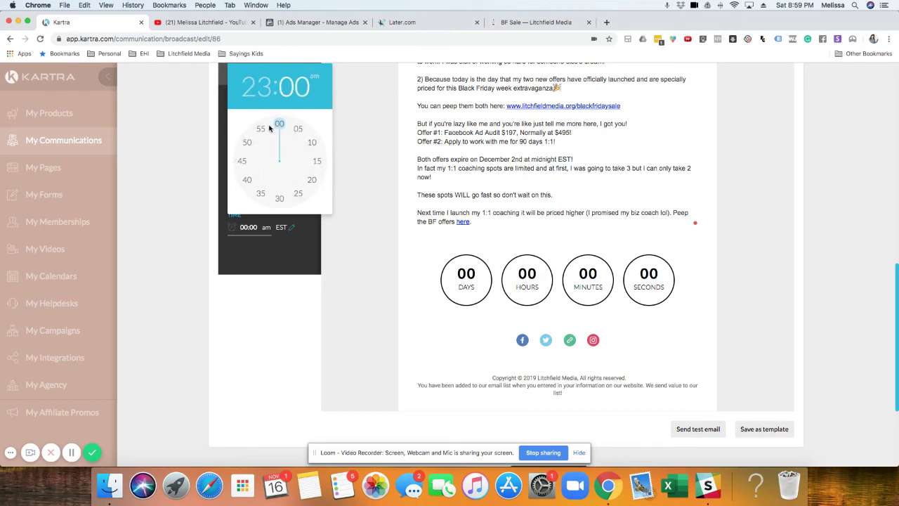
{"action": "left_click", "coordinate": [271, 128]}
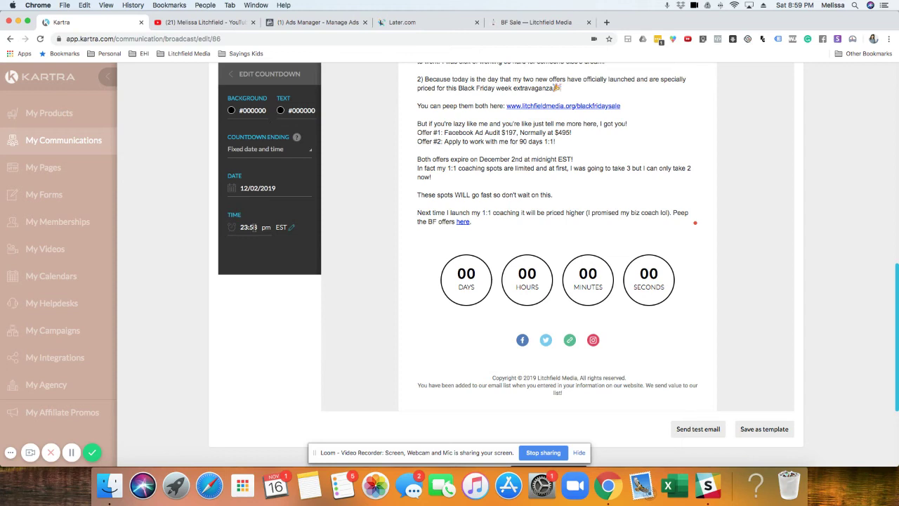
{"action": "left_click", "coordinate": [251, 227]}
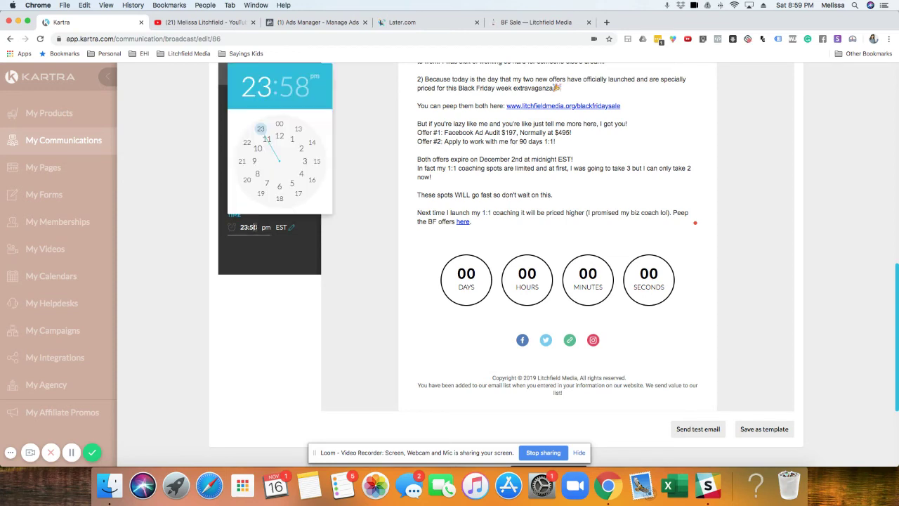
{"action": "left_click", "coordinate": [271, 125]}
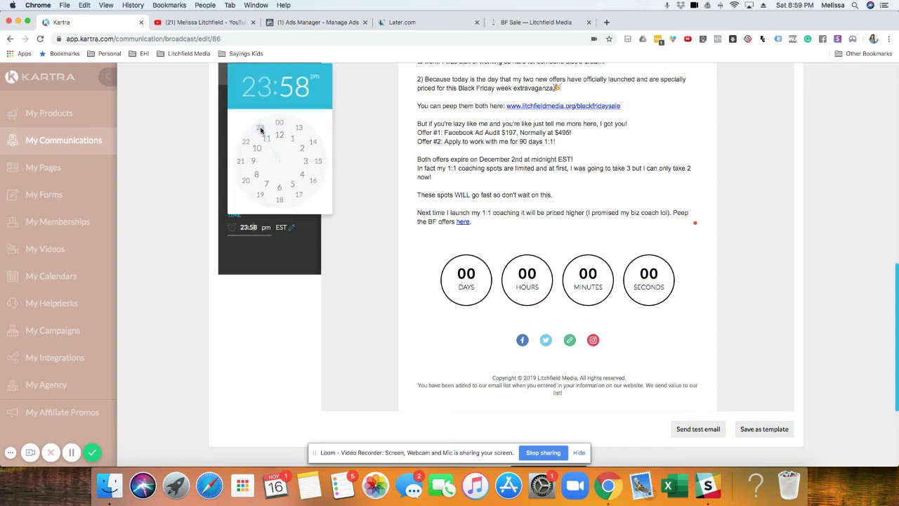
{"action": "left_click_drag", "start_coordinate": [271, 125], "coordinate": [274, 124]}
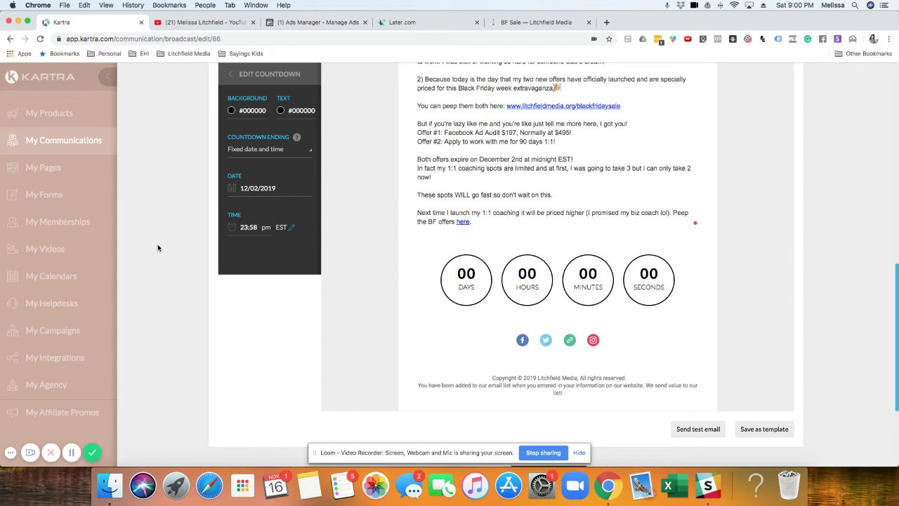
Save the Black Friday design with its countdown as a template and dismiss the confirmation.
{"action": "scroll", "coordinate": [751, 263], "scroll_direction": "up", "scroll_amount": 5}
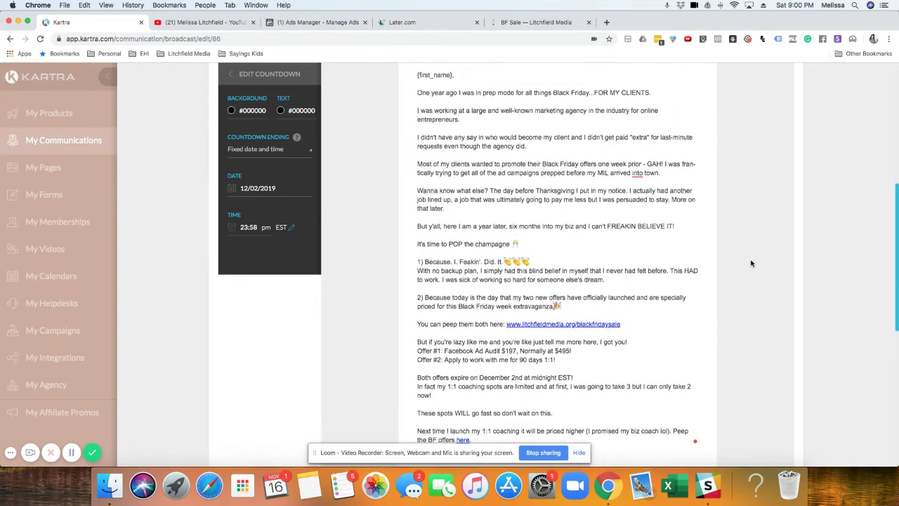
{"action": "scroll", "coordinate": [751, 264], "scroll_direction": "up", "scroll_amount": 3}
{"action": "scroll", "coordinate": [750, 266], "scroll_direction": "down", "scroll_amount": 4}
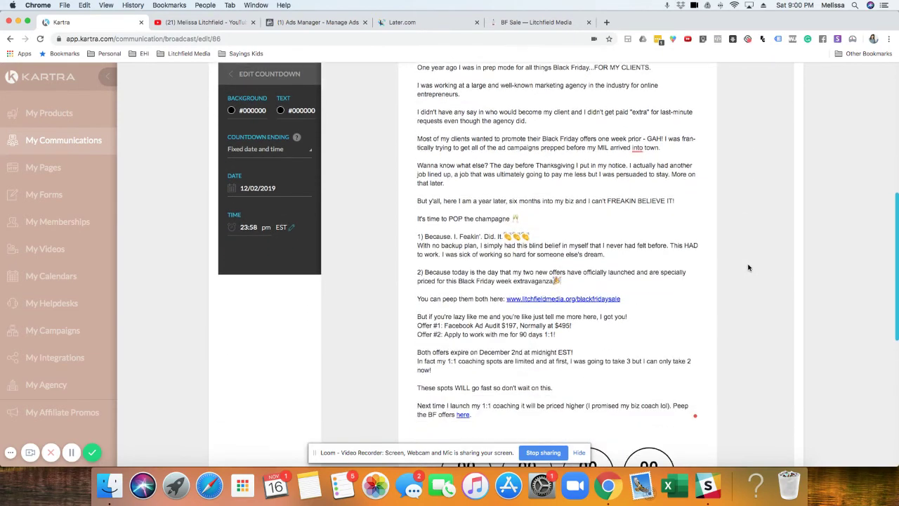
{"action": "scroll", "coordinate": [749, 267], "scroll_direction": "down", "scroll_amount": 5}
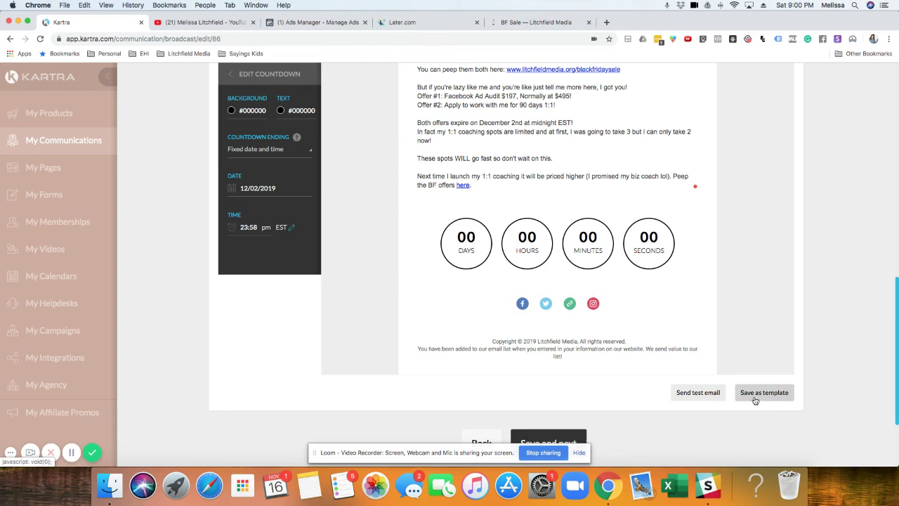
{"action": "left_click", "coordinate": [756, 398]}
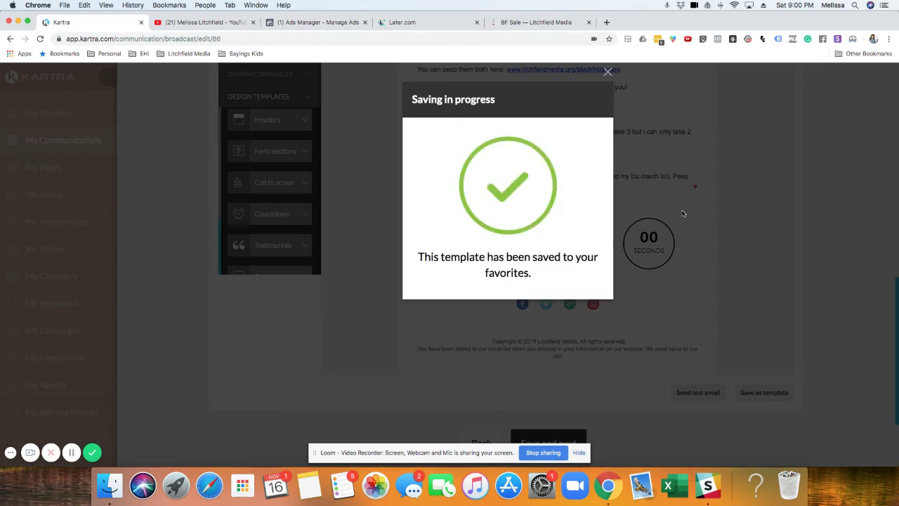
{"action": "left_click", "coordinate": [608, 71]}
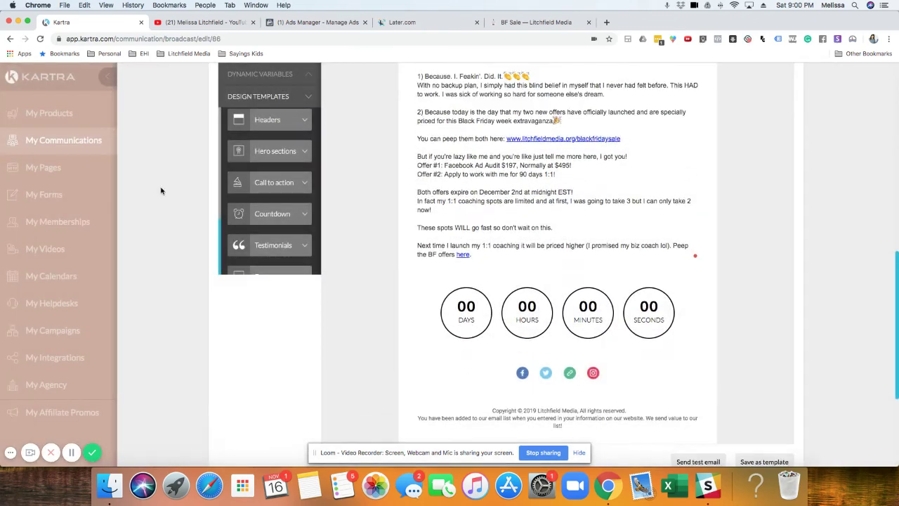
{"action": "scroll", "coordinate": [361, 170], "scroll_direction": "up", "scroll_amount": 8}
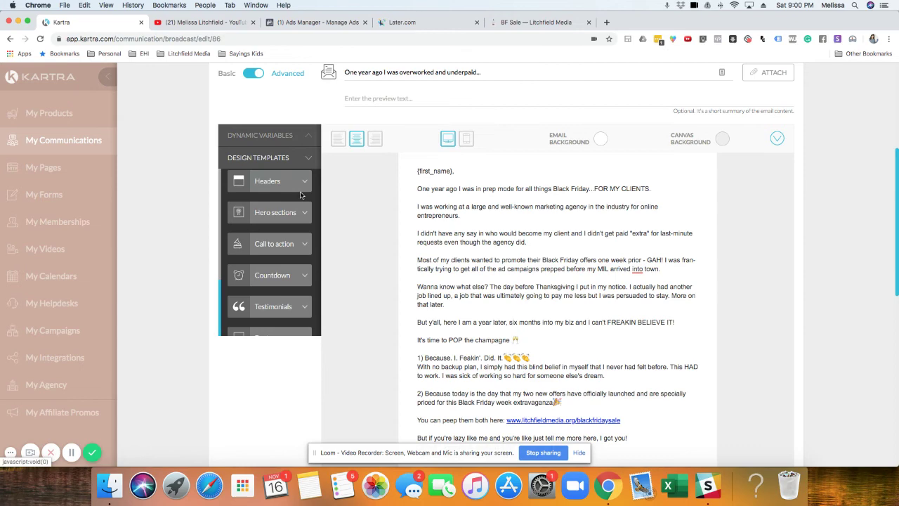
Open My templates and scroll through the saved thumbnails to find the new template.
{"action": "scroll", "coordinate": [301, 195], "scroll_direction": "up", "scroll_amount": 5}
{"action": "scroll", "coordinate": [302, 210], "scroll_direction": "down", "scroll_amount": 4}
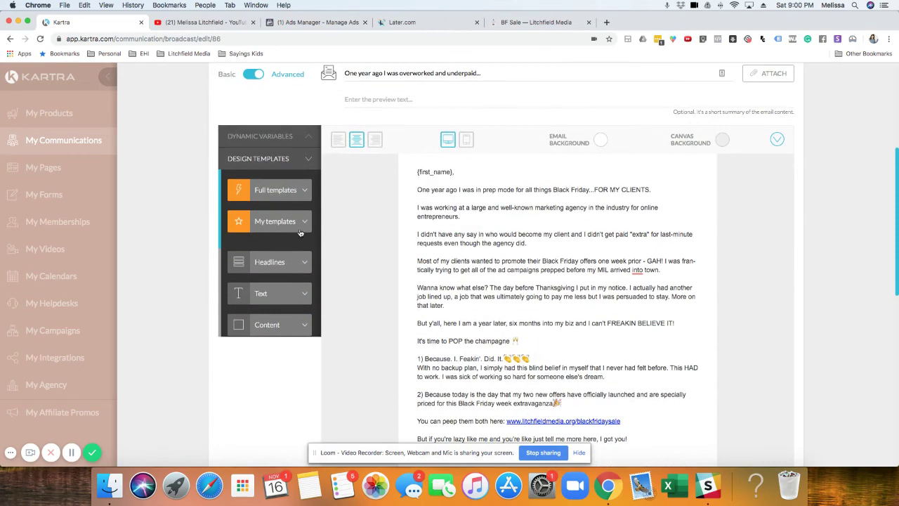
{"action": "left_click", "coordinate": [304, 223]}
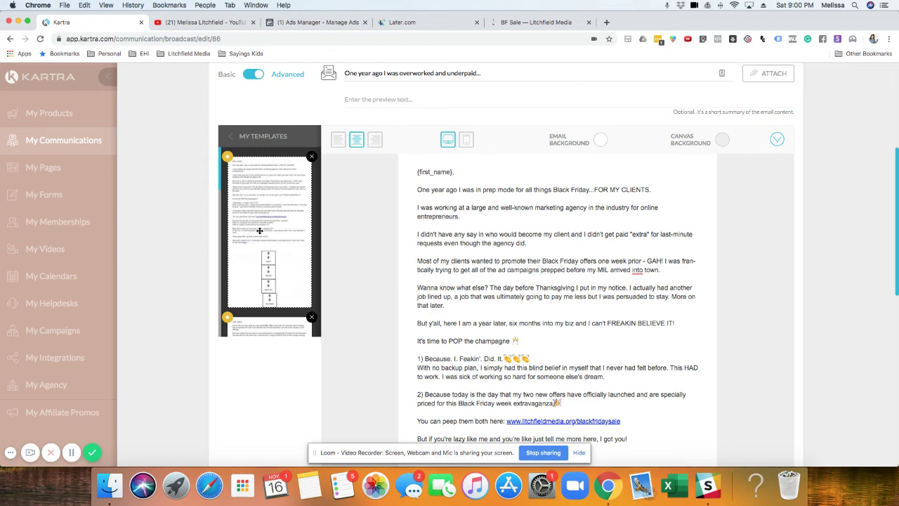
{"action": "scroll", "coordinate": [267, 218], "scroll_direction": "down", "scroll_amount": 1}
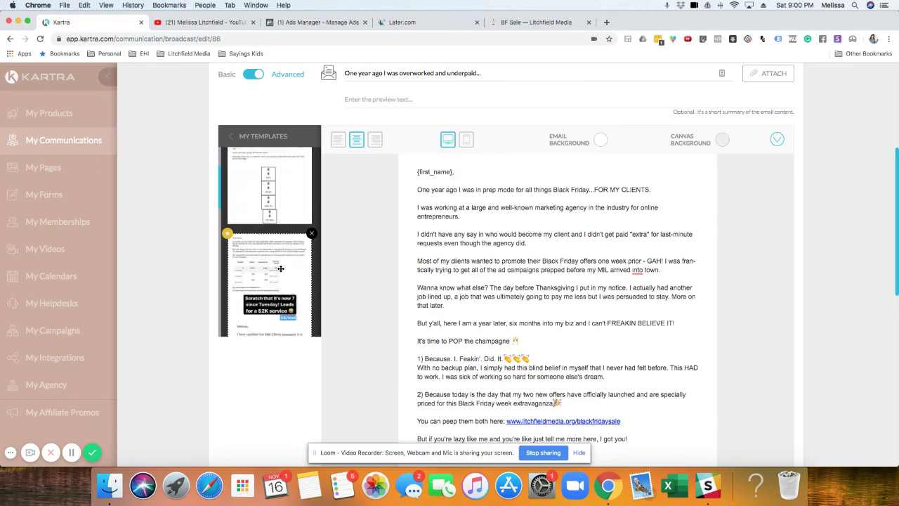
{"action": "scroll", "coordinate": [275, 206], "scroll_direction": "up", "scroll_amount": 1}
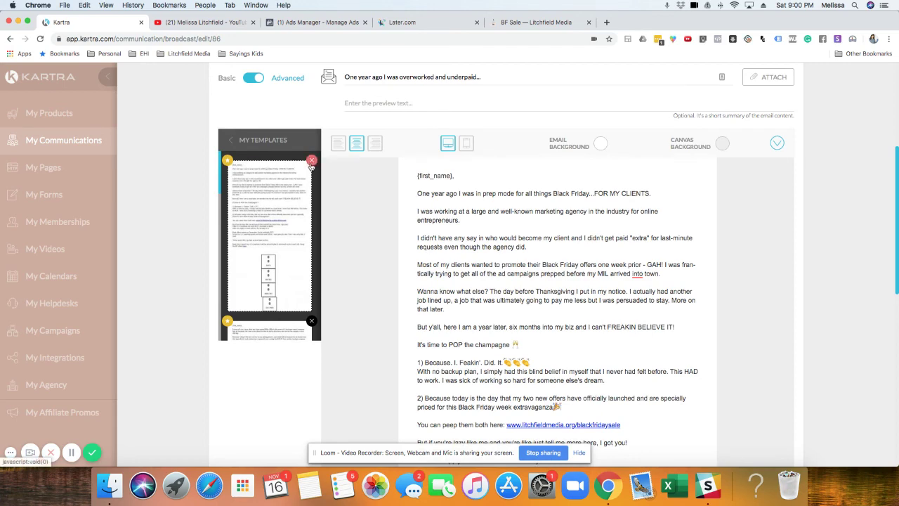
{"action": "scroll", "coordinate": [302, 179], "scroll_direction": "down", "scroll_amount": 8}
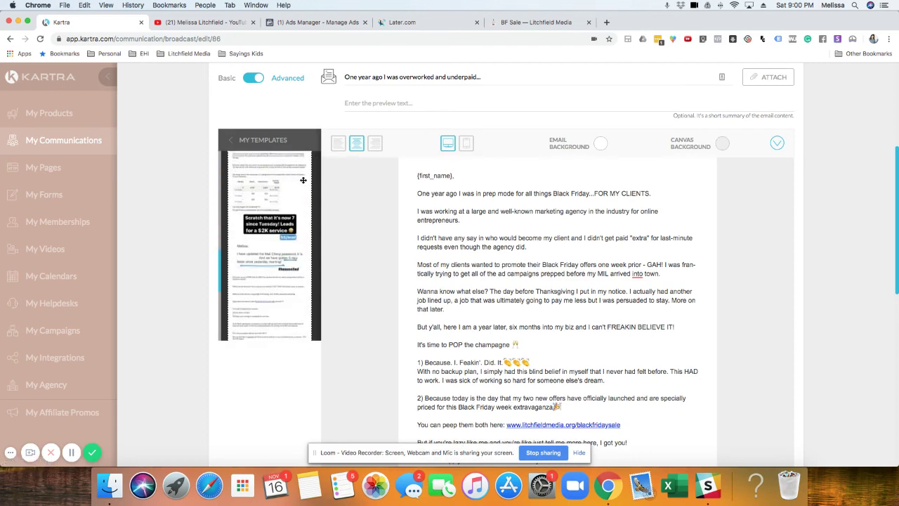
{"action": "scroll", "coordinate": [161, 203], "scroll_direction": "down", "scroll_amount": 3}
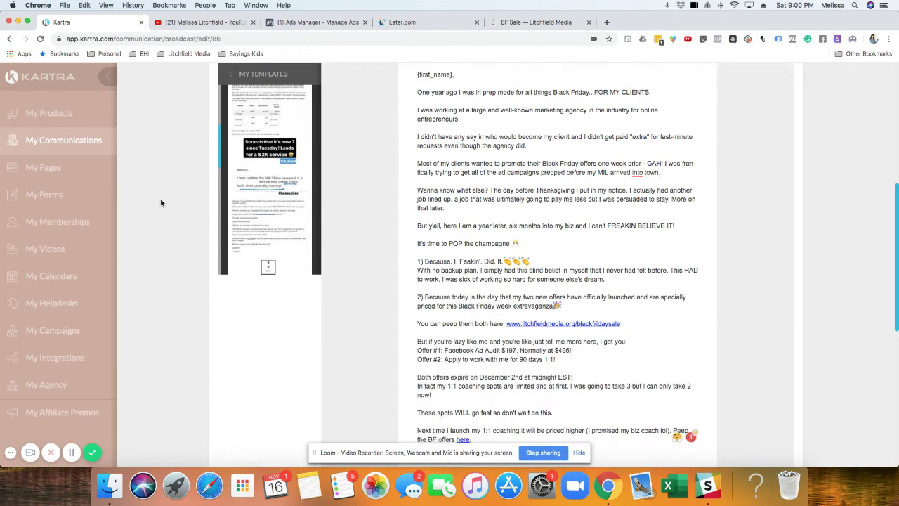
{"action": "scroll", "coordinate": [161, 203], "scroll_direction": "down", "scroll_amount": 5}
{"action": "scroll", "coordinate": [498, 188], "scroll_direction": "up", "scroll_amount": 10}
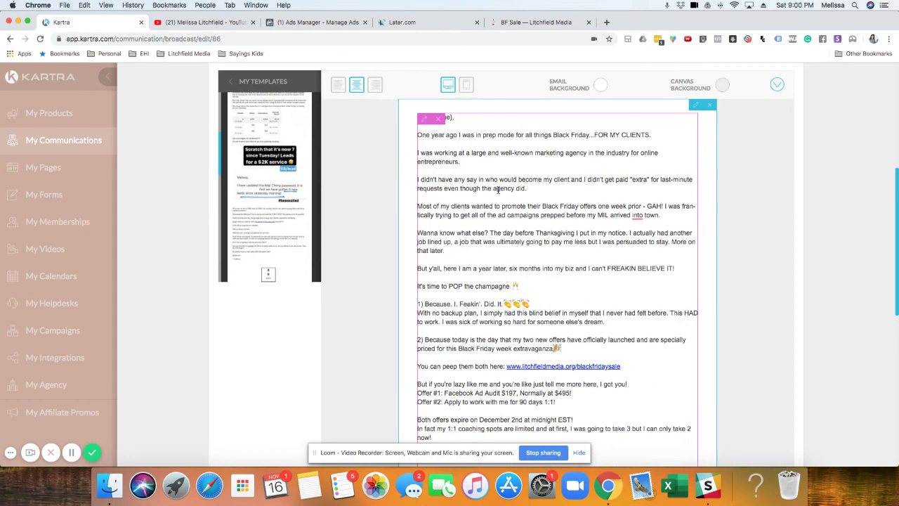
{"action": "scroll", "coordinate": [498, 188], "scroll_direction": "down", "scroll_amount": 5}
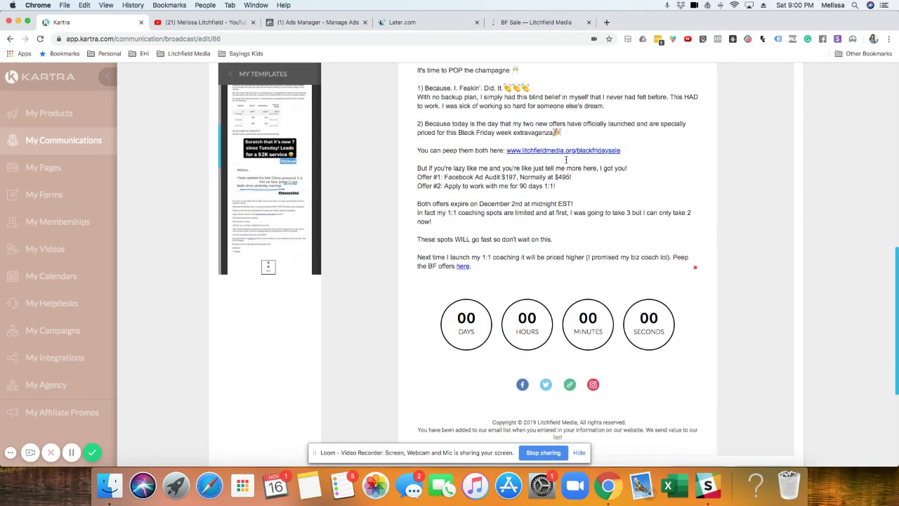
{"action": "scroll", "coordinate": [764, 191], "scroll_direction": "up", "scroll_amount": 5}
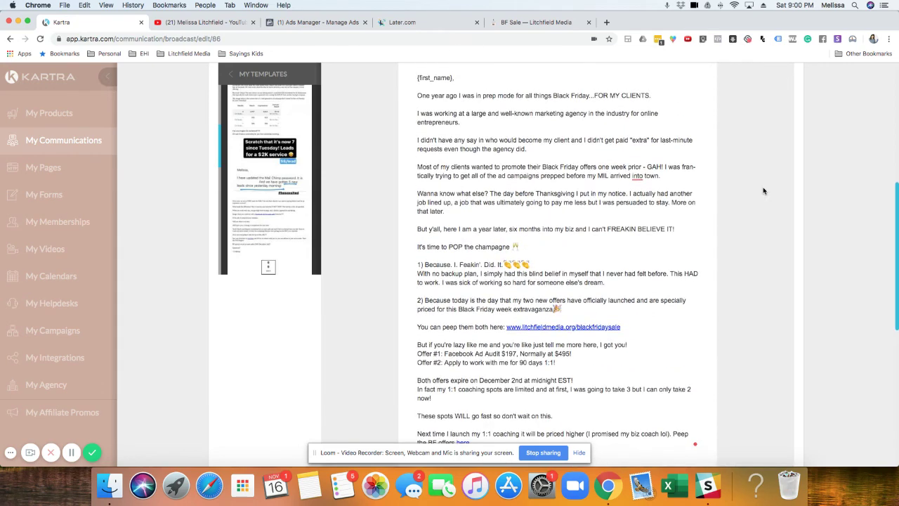
{"action": "scroll", "coordinate": [764, 191], "scroll_direction": "up", "scroll_amount": 3}
{"action": "scroll", "coordinate": [764, 191], "scroll_direction": "down", "scroll_amount": 3}
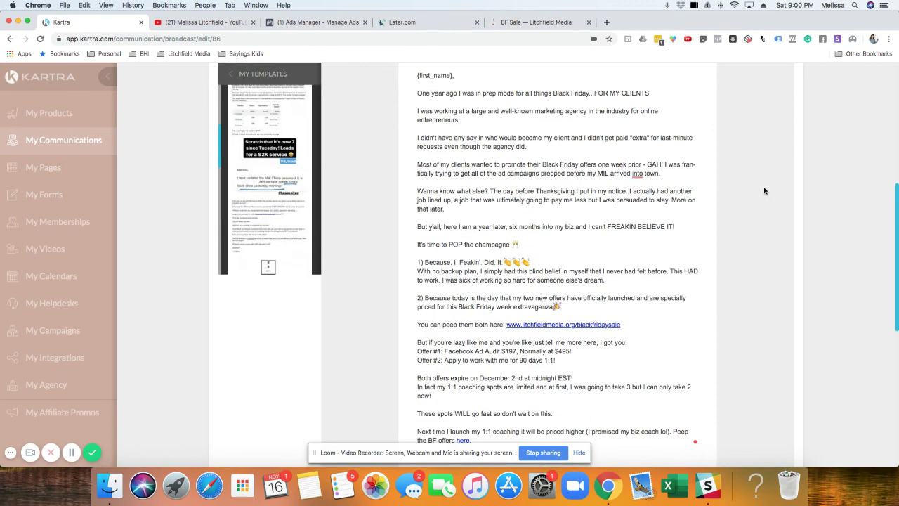
{"action": "scroll", "coordinate": [764, 191], "scroll_direction": "down", "scroll_amount": 2}
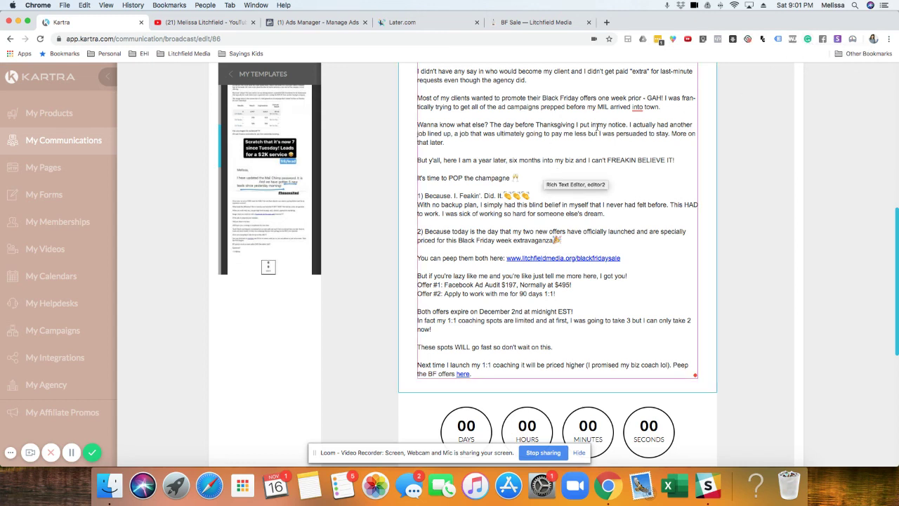
Replace the flagged 'into' with Grammarly's 'in' suggestion and scroll to Save and next.
{"action": "mouse_move", "coordinate": [639, 107]}
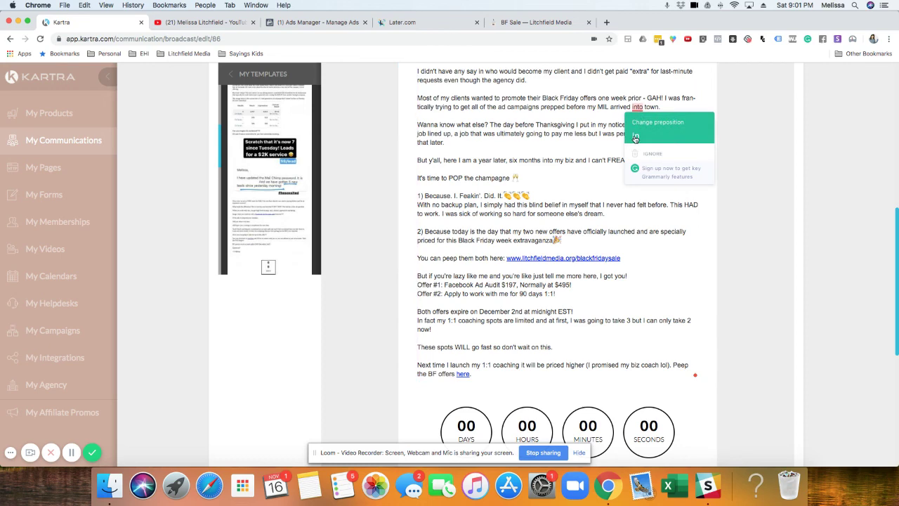
{"action": "left_click", "coordinate": [635, 138]}
{"action": "left_click", "coordinate": [597, 150]}
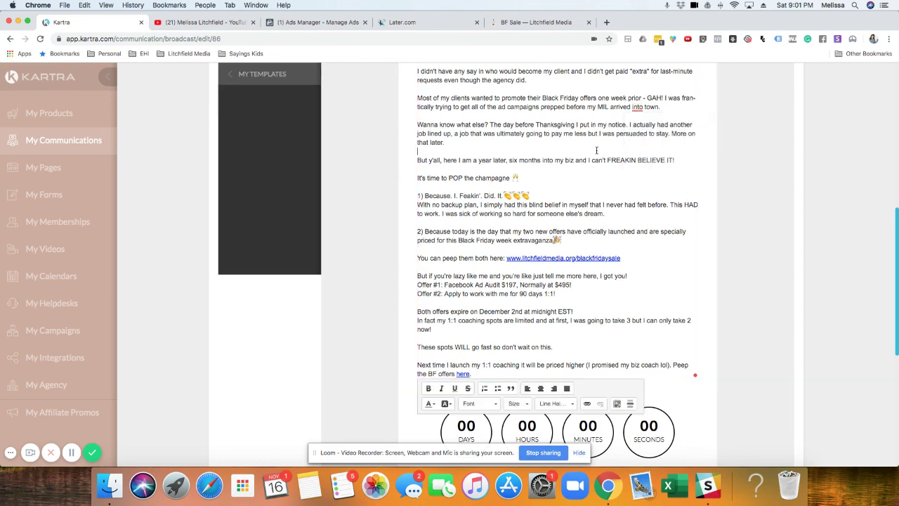
{"action": "scroll", "coordinate": [601, 147], "scroll_direction": "down", "scroll_amount": 3}
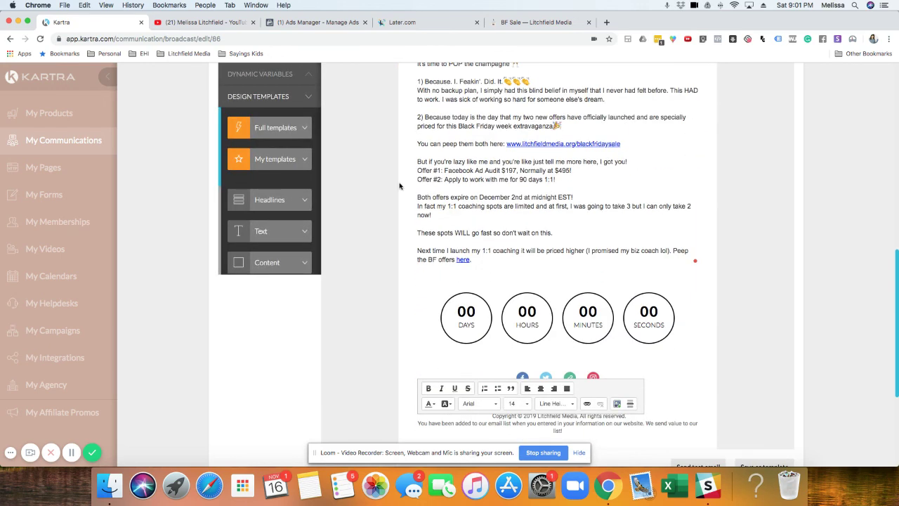
{"action": "scroll", "coordinate": [379, 186], "scroll_direction": "down", "scroll_amount": 5}
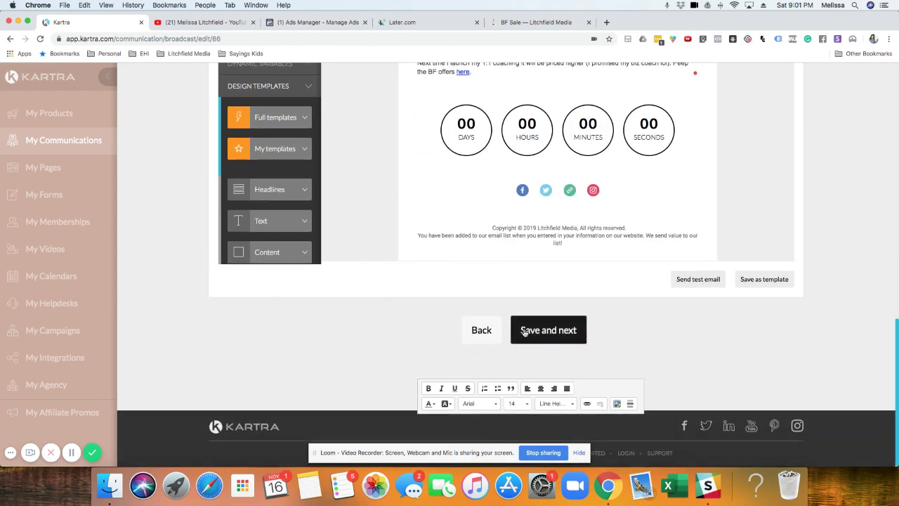
Skip automations and schedule the broadcast for 11/25/2019 at 09:00 am EST.
{"action": "left_click", "coordinate": [523, 331]}
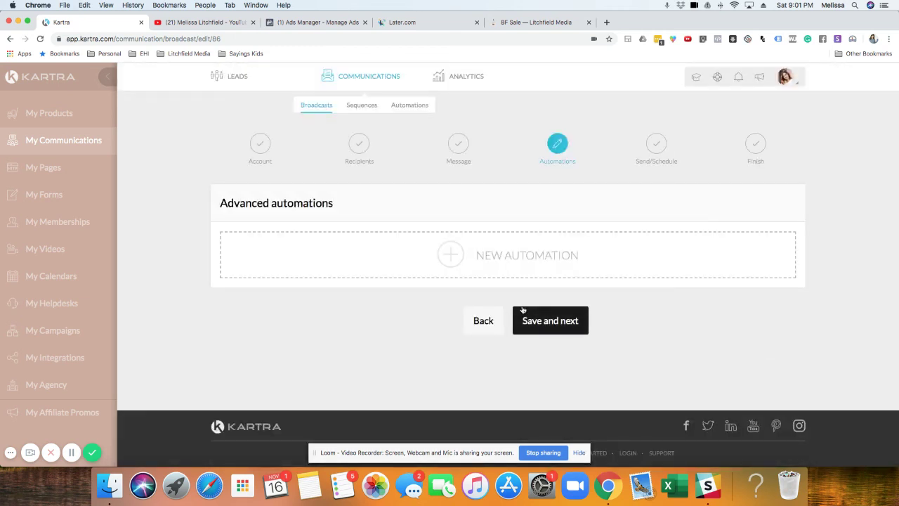
{"action": "left_click", "coordinate": [537, 318]}
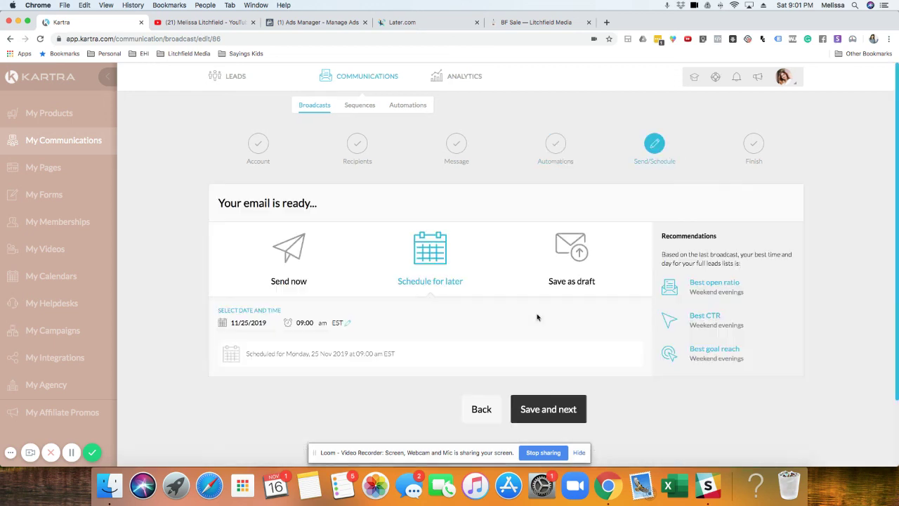
{"action": "scroll", "coordinate": [538, 316], "scroll_direction": "down", "scroll_amount": 2}
{"action": "left_click", "coordinate": [247, 273]}
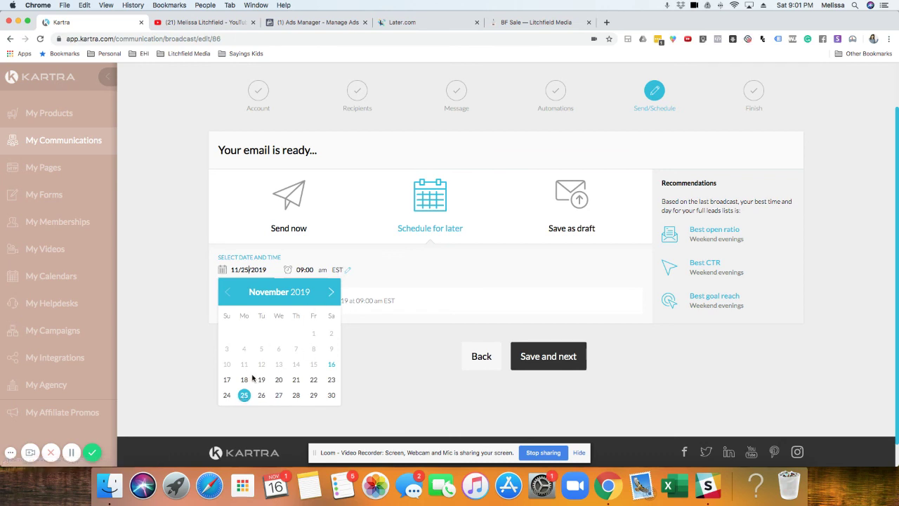
{"action": "left_click", "coordinate": [243, 395]}
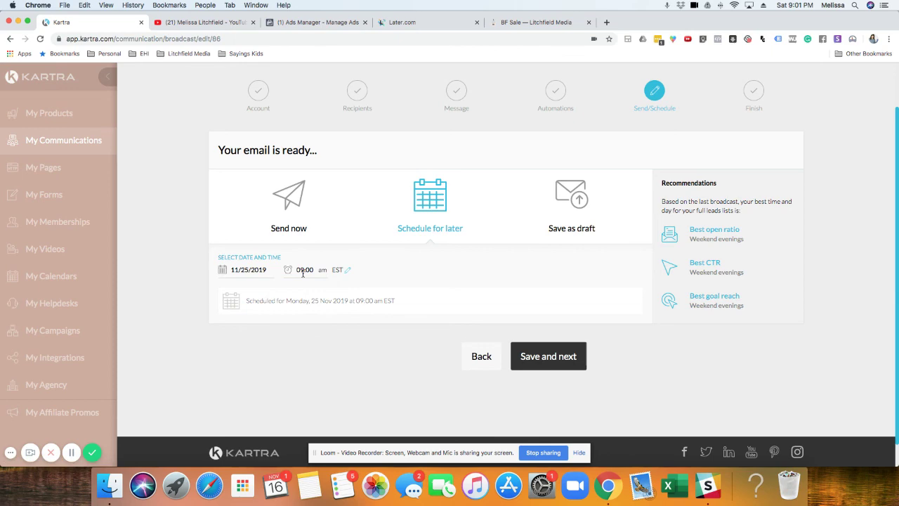
{"action": "left_click", "coordinate": [560, 357]}
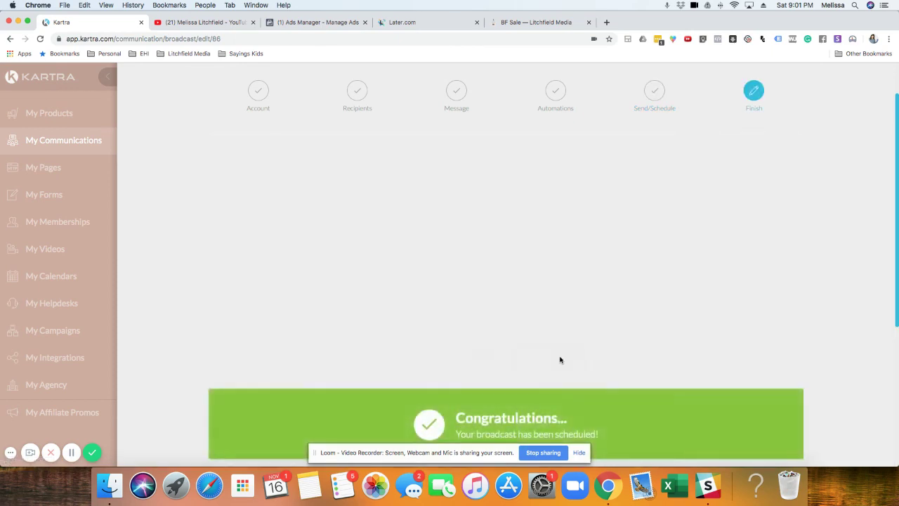